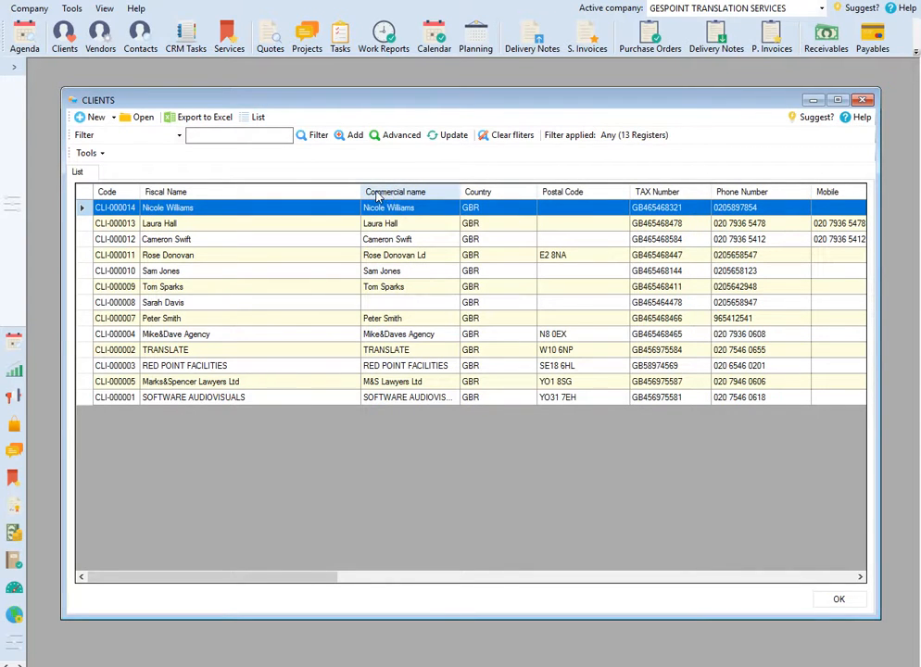
Step: Show the City column in the client list and sort the clients by city
right_click(379, 196)
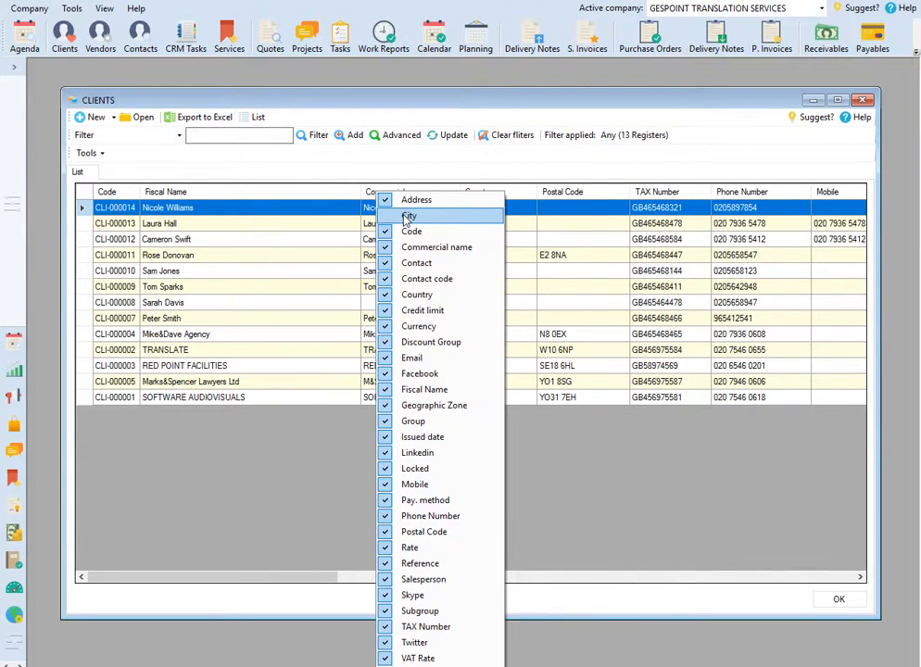
click(408, 216)
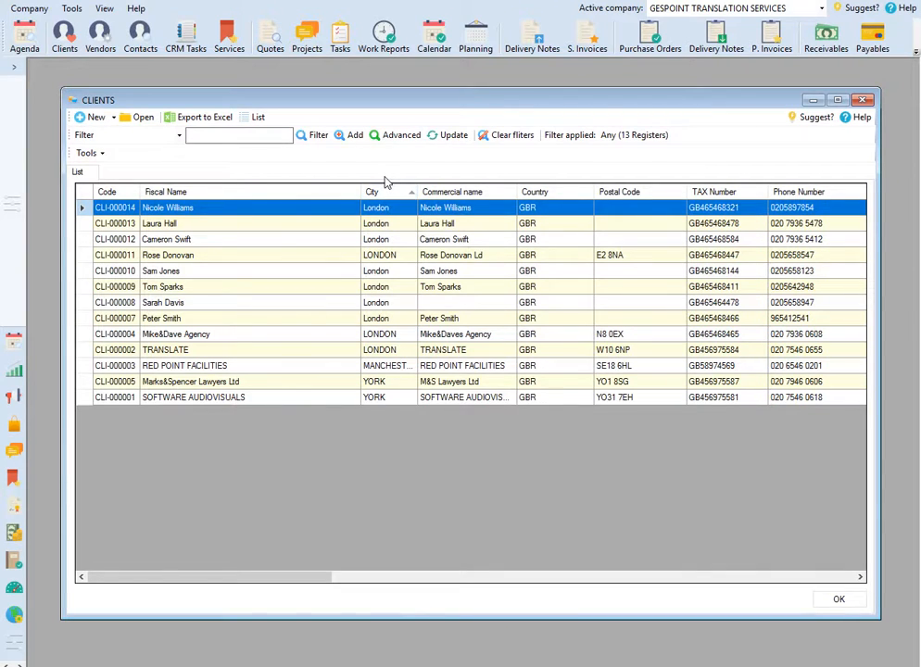
Step: Filter the client list by the city value LONDON and clear the filter after reviewing the matches
right_click(377, 261)
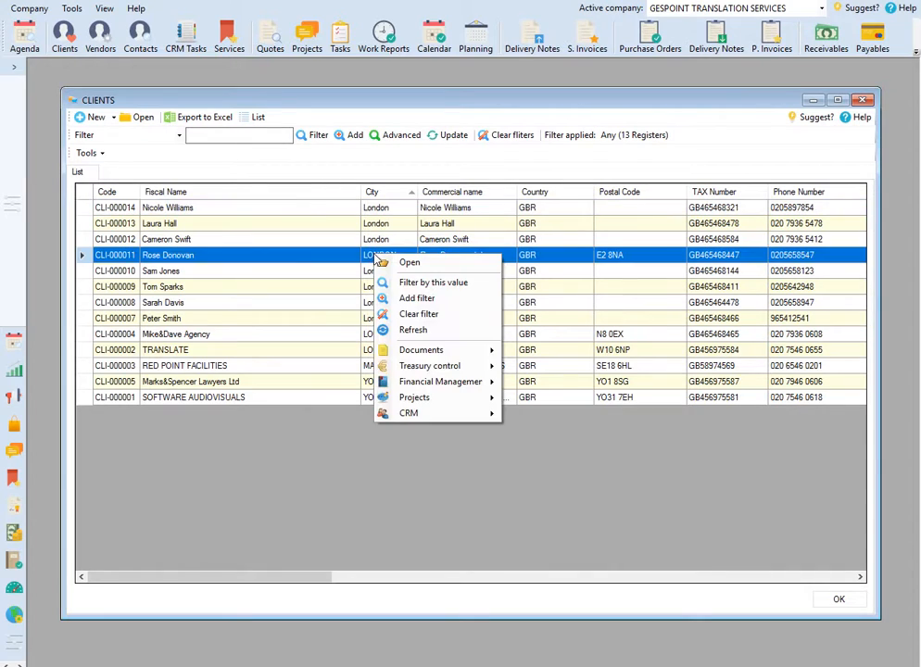
click(422, 285)
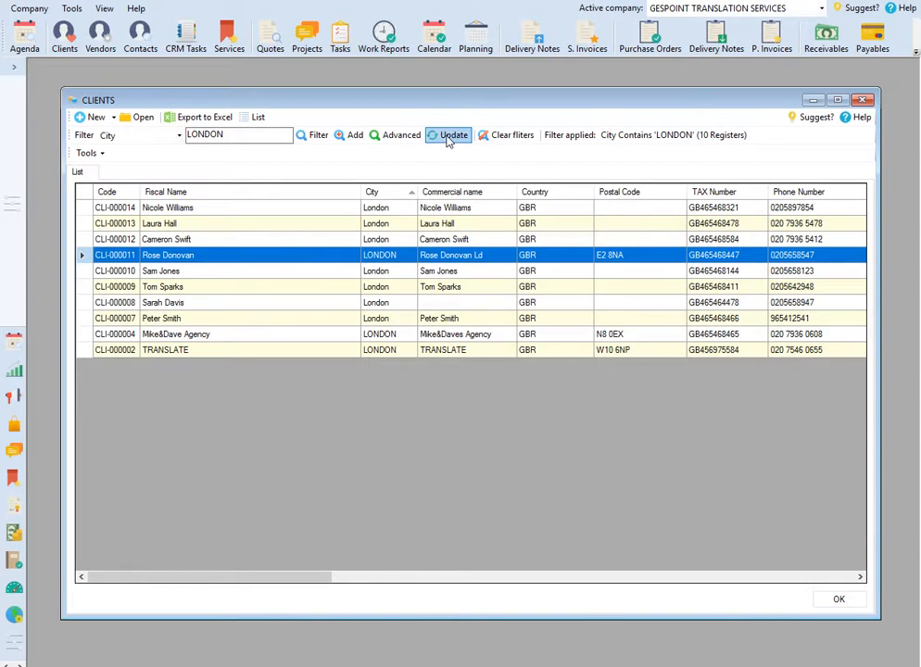
click(499, 136)
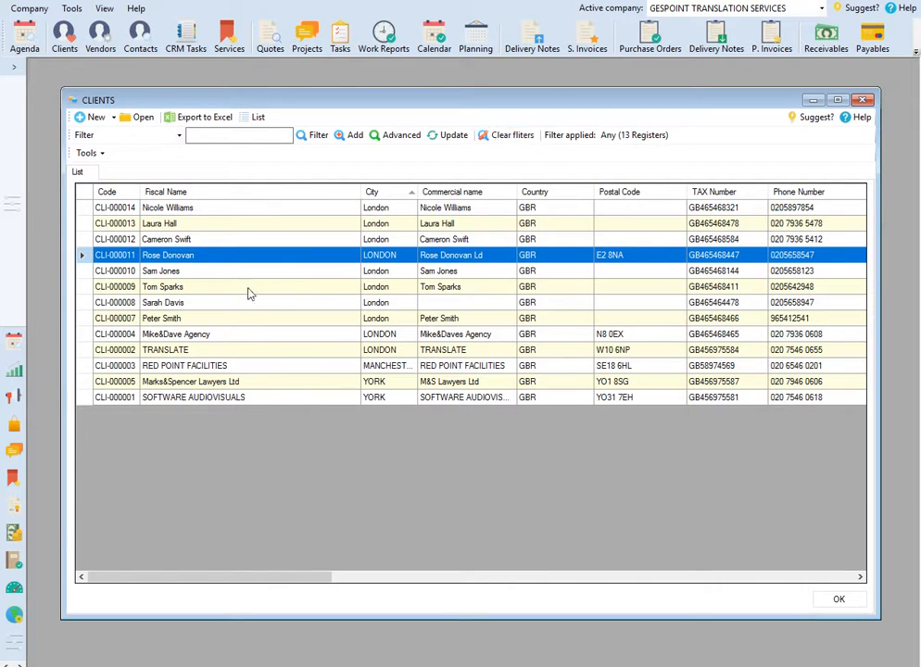
Step: Open the sales invoices of the client RED POINT FACILITIES from the client list and look through the invoice columns
click(238, 369)
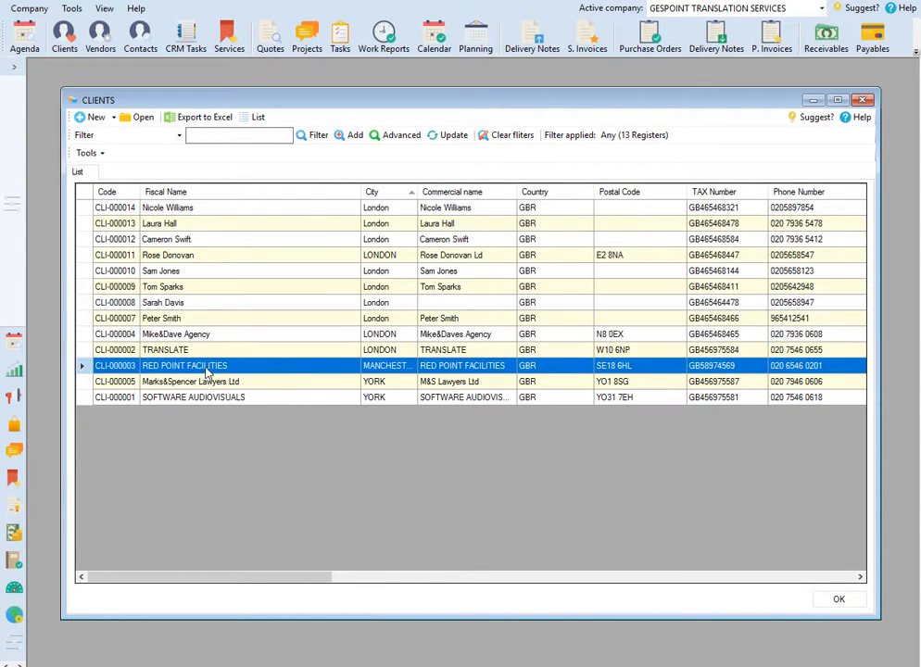
right_click(205, 370)
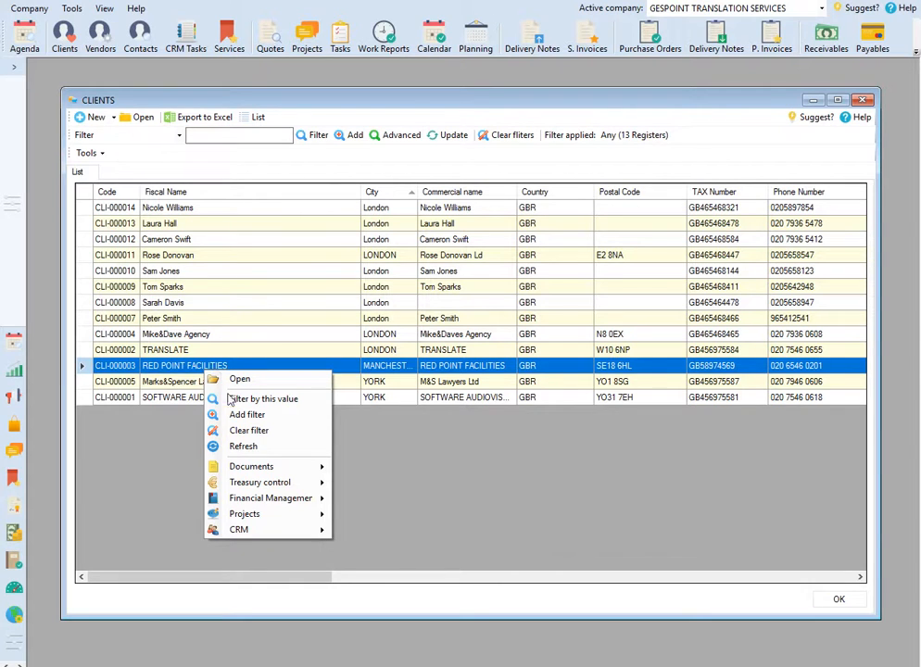
mouse_move(275, 469)
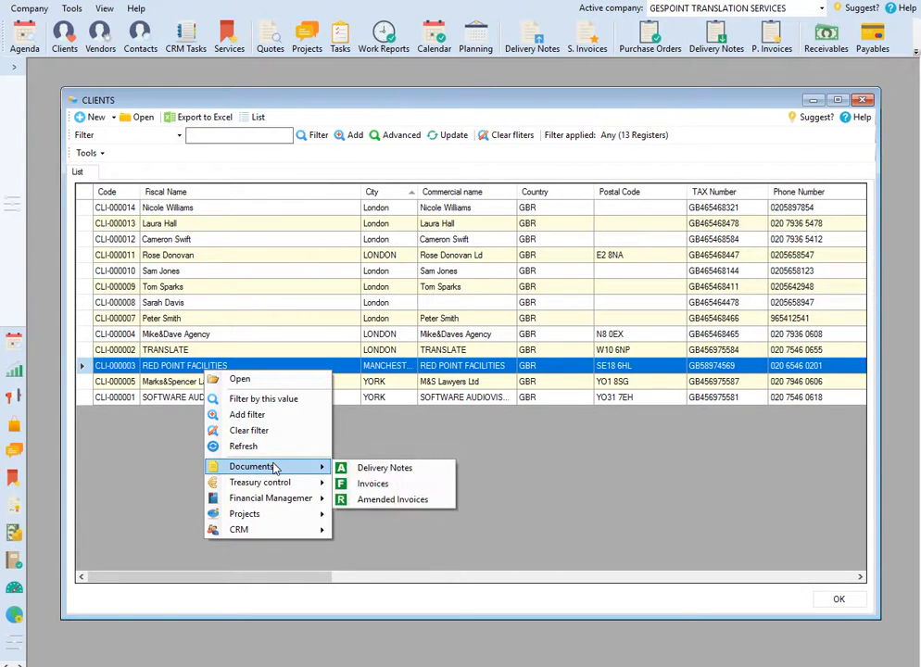
click(362, 484)
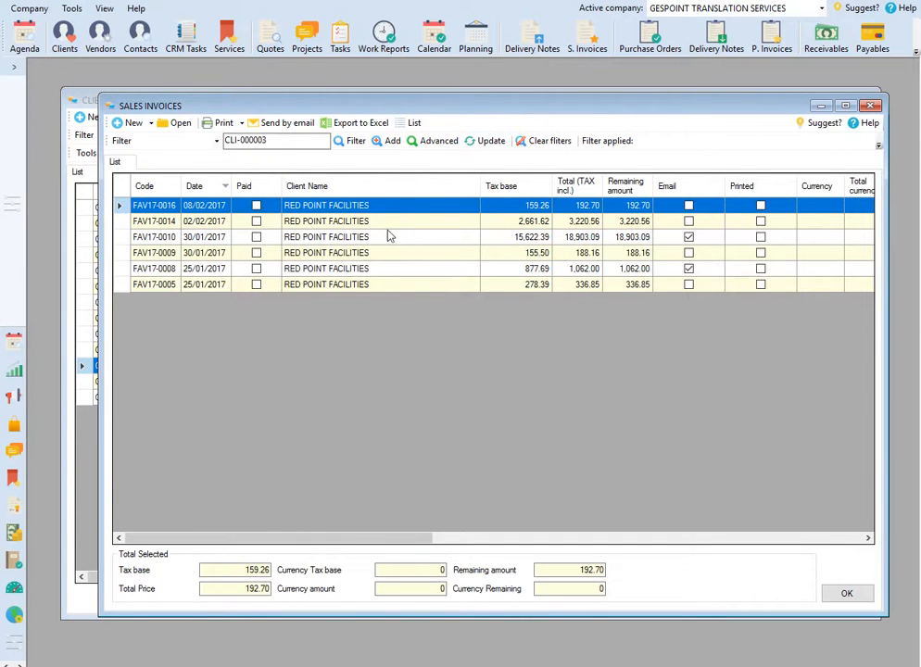
drag(334, 545, 431, 538)
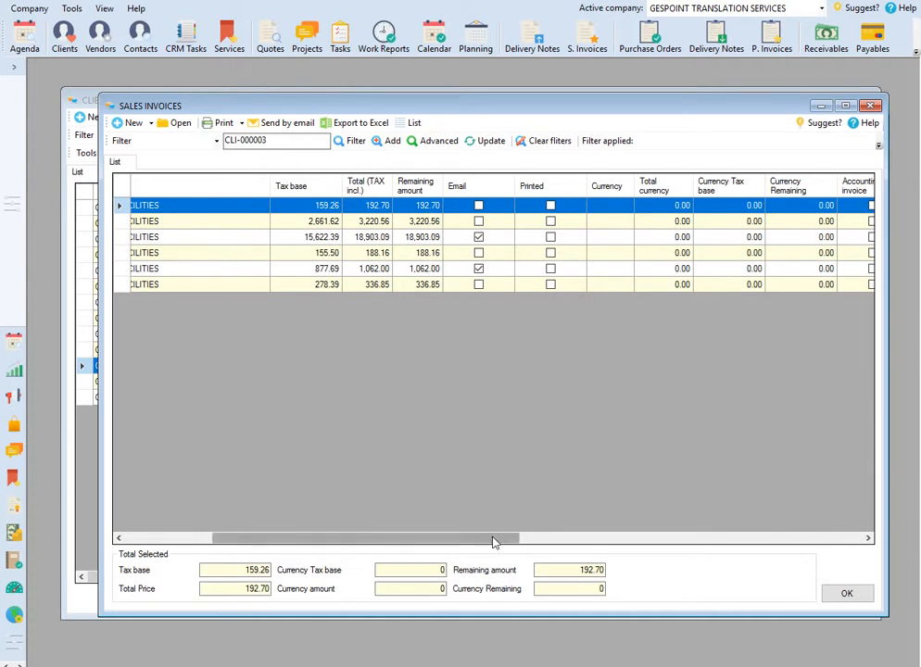
drag(494, 539, 385, 539)
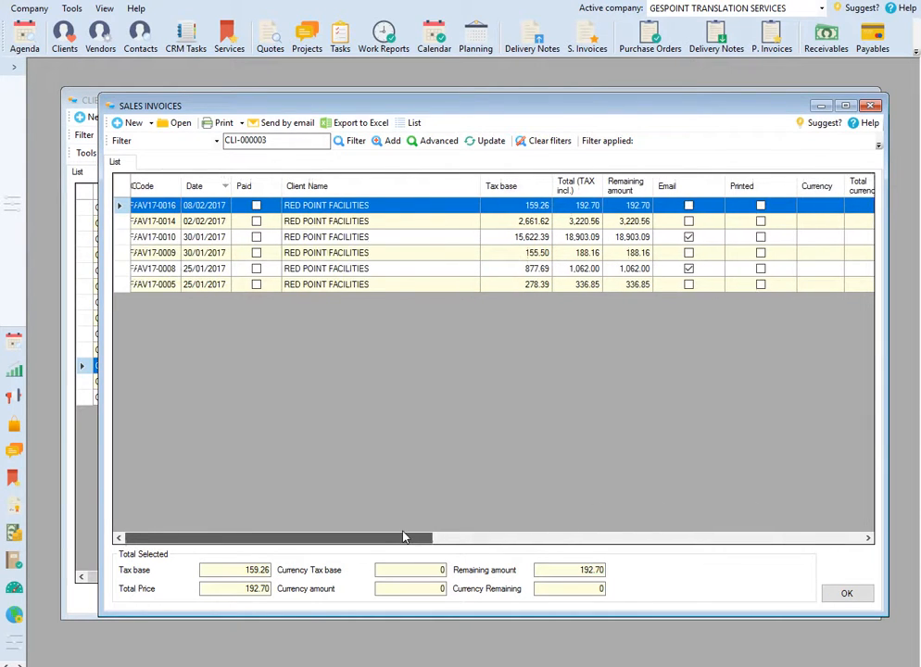
Step: Filter the sales invoices by Paid = No, review the unpaid ones and close the invoice list
right_click(264, 208)
click(278, 235)
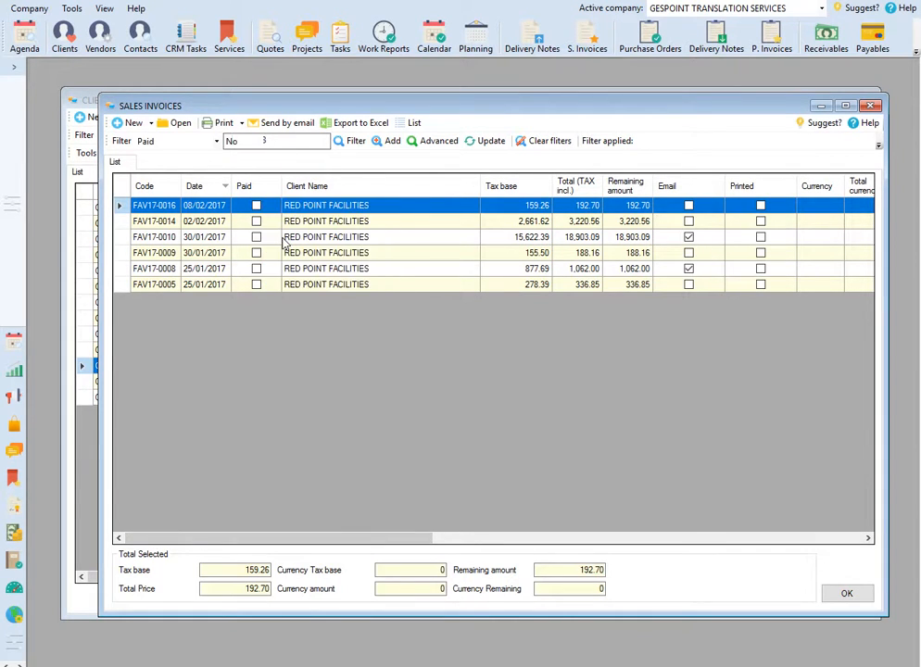
right_click(267, 205)
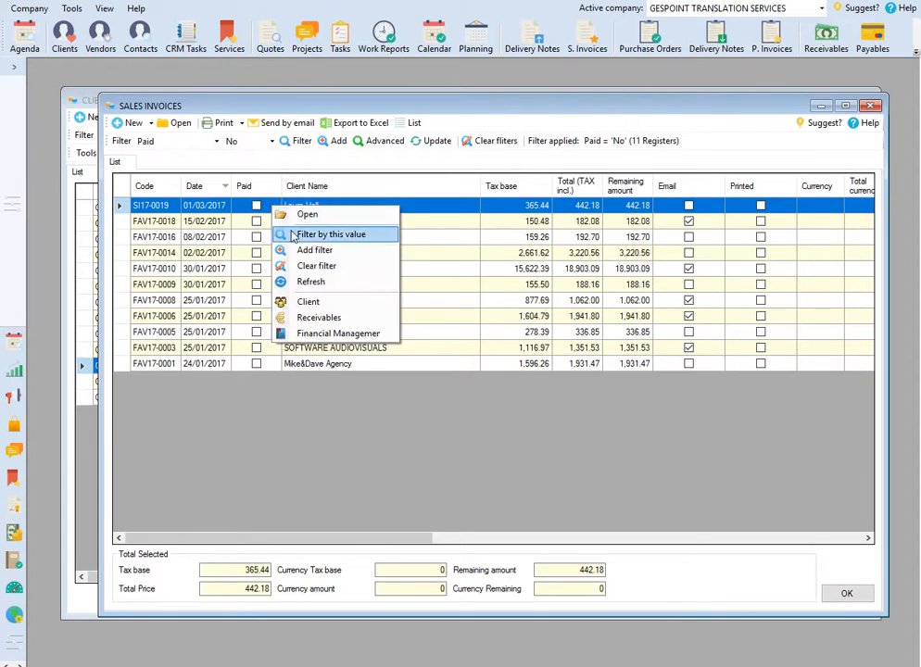
click(267, 205)
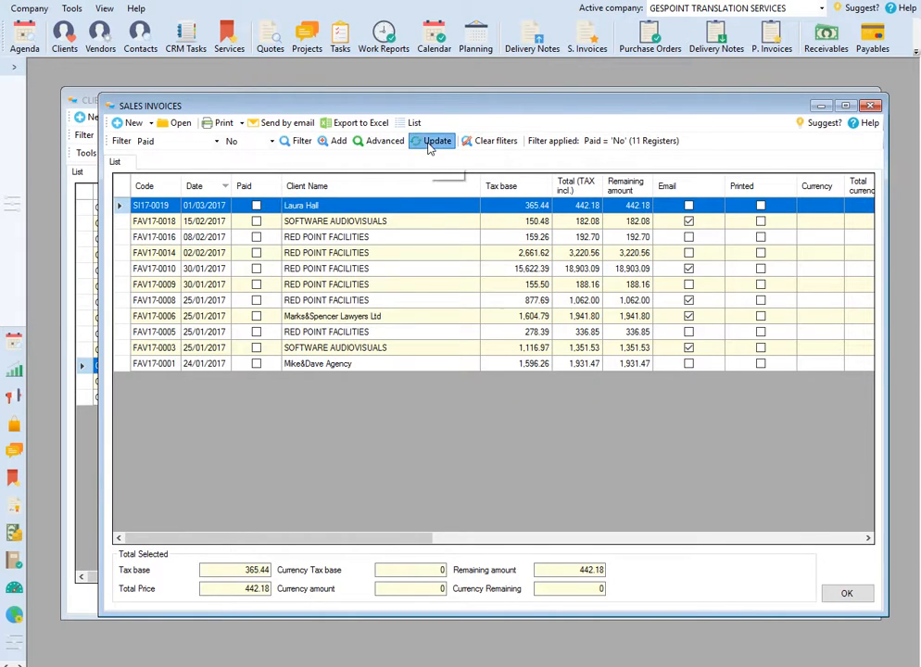
drag(380, 540, 353, 550)
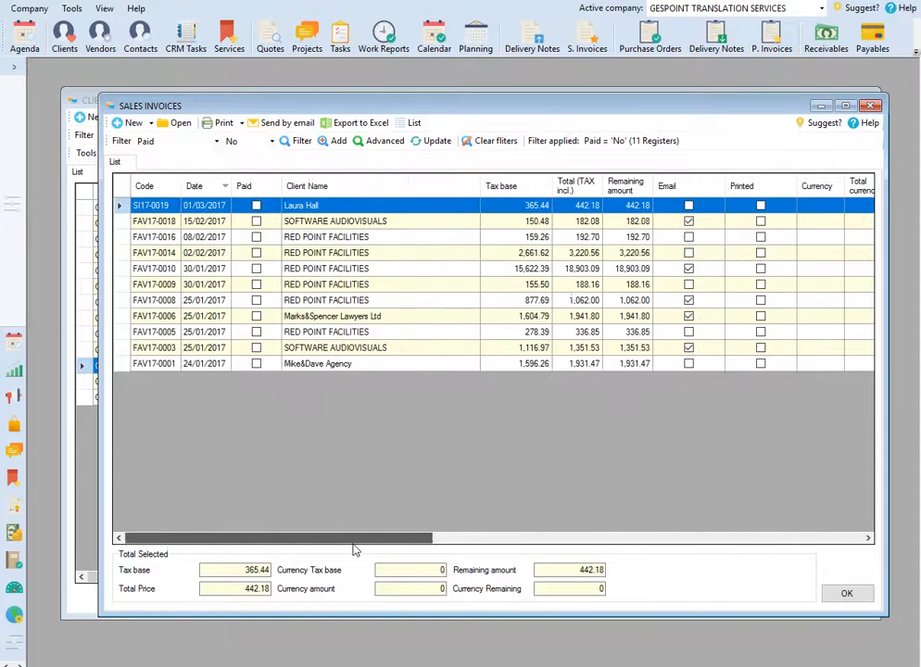
click(872, 106)
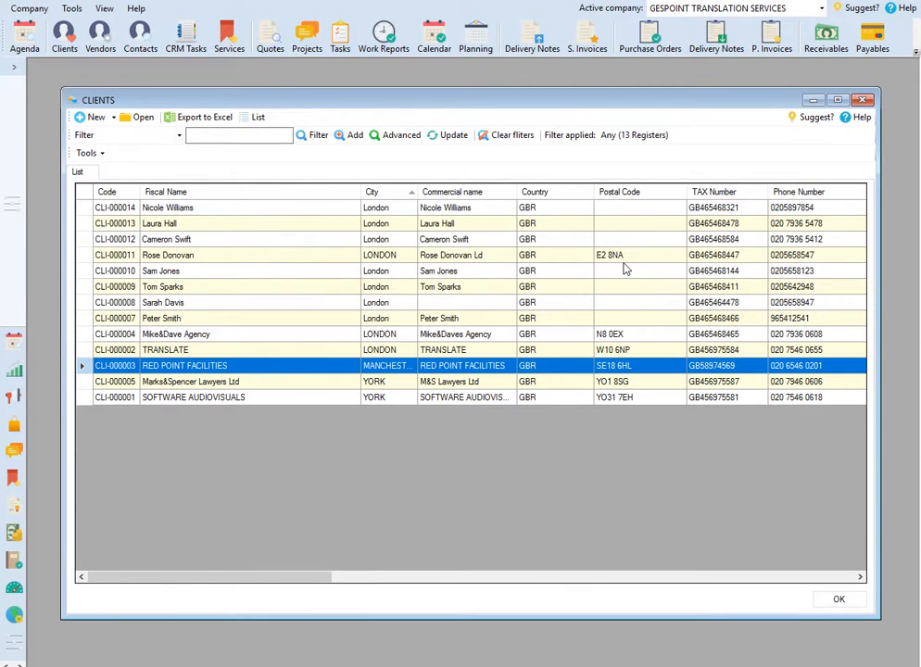
Step: View the pending invoices of RED POINT FACILITIES from its treasury control options and close the list
right_click(215, 372)
mouse_move(306, 481)
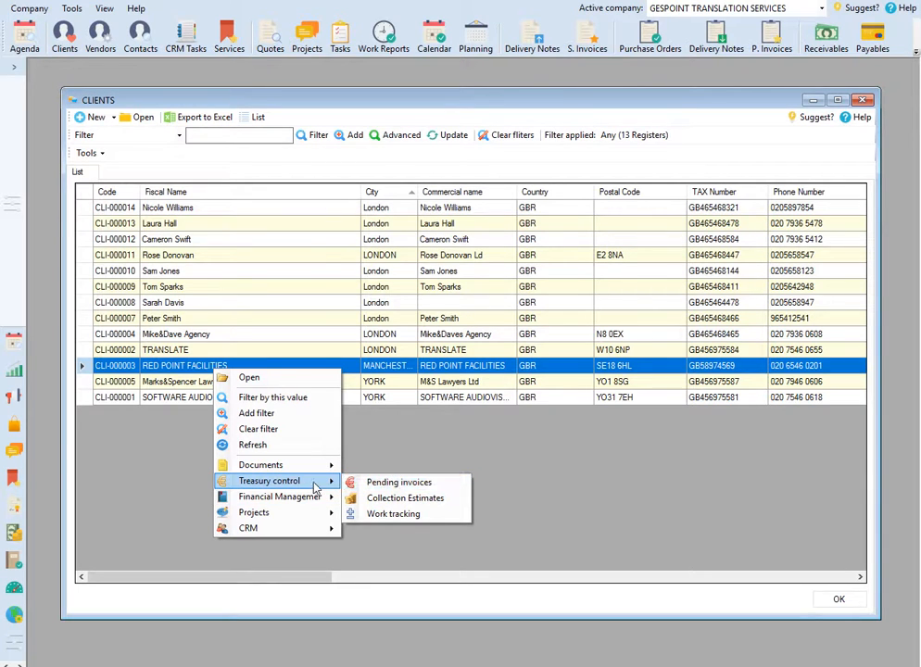
click(402, 481)
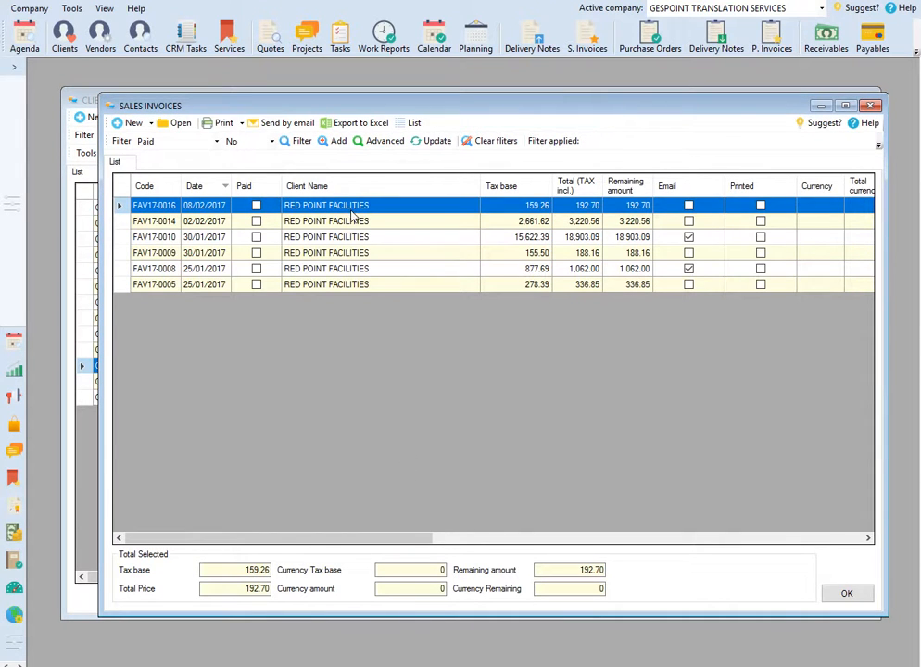
click(874, 106)
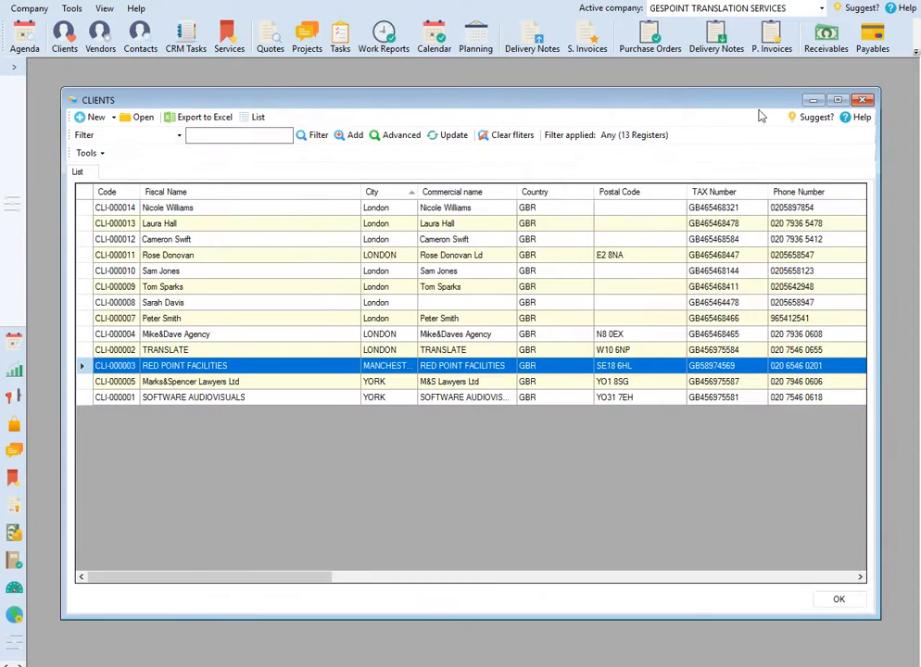
Step: View the CRM tasks related to RED POINT FACILITIES from the client list and close the task list
right_click(264, 371)
mouse_move(346, 501)
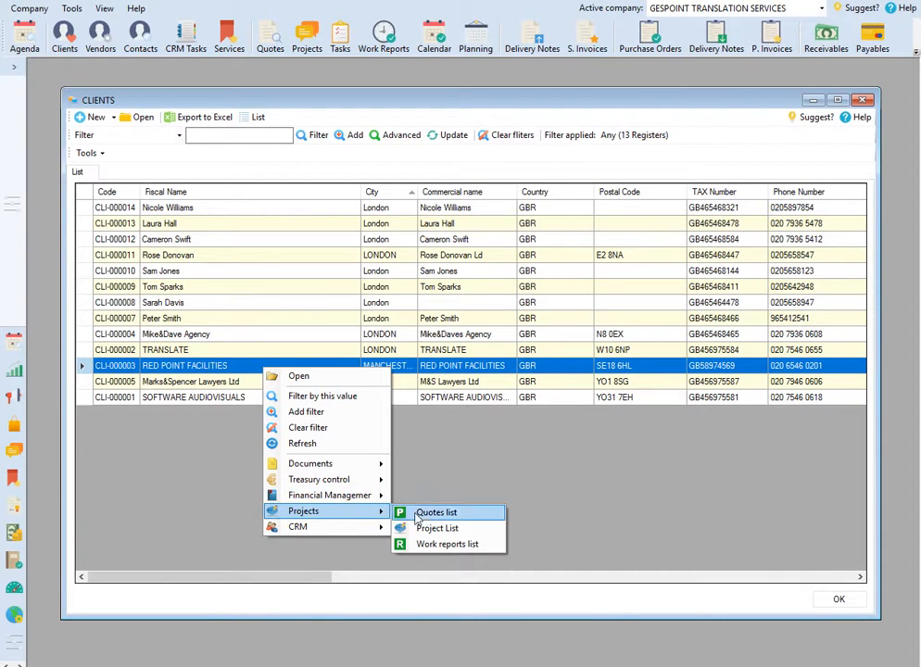
mouse_move(338, 535)
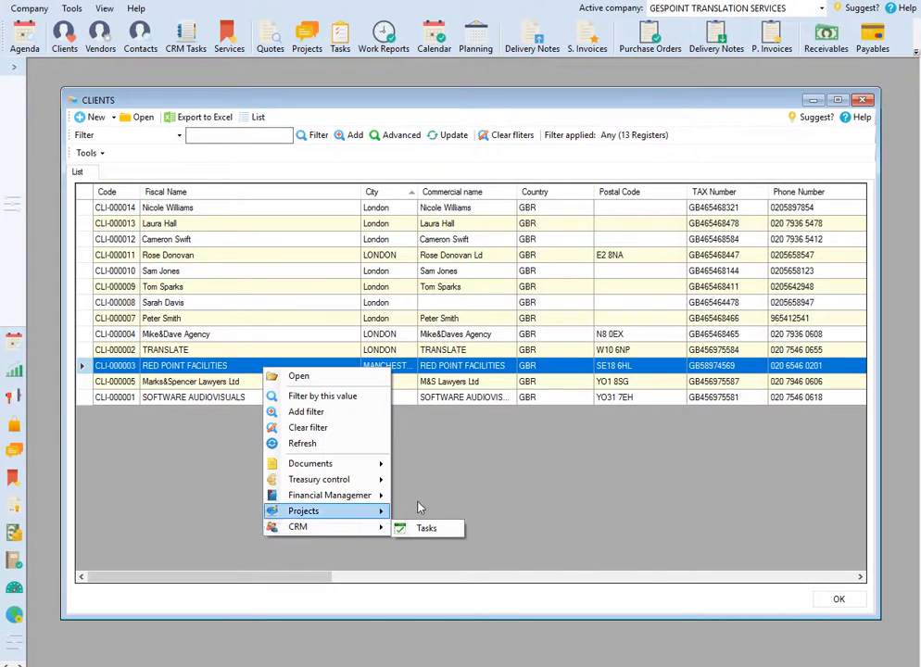
click(426, 527)
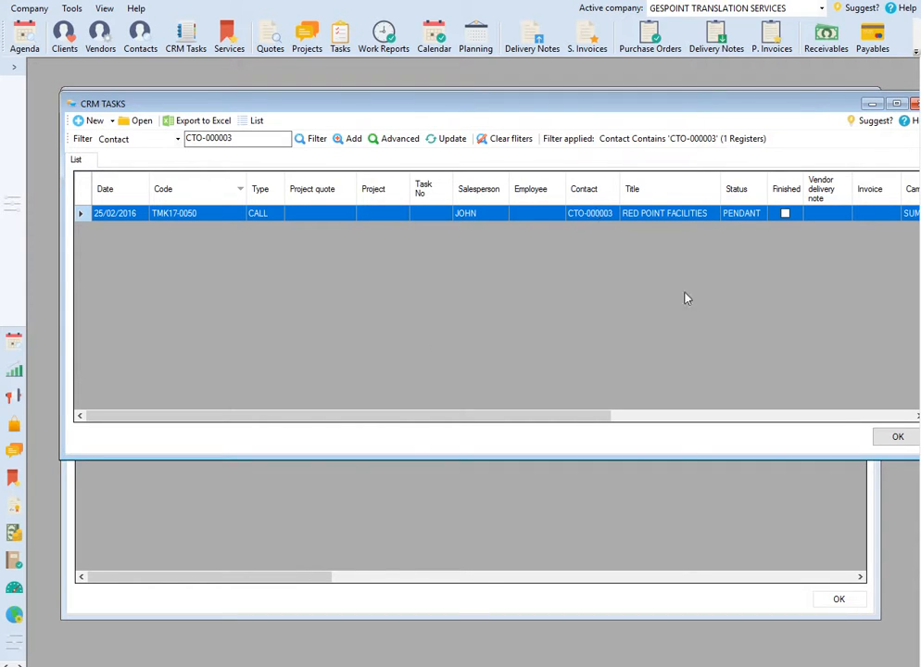
drag(721, 109, 624, 126)
click(824, 122)
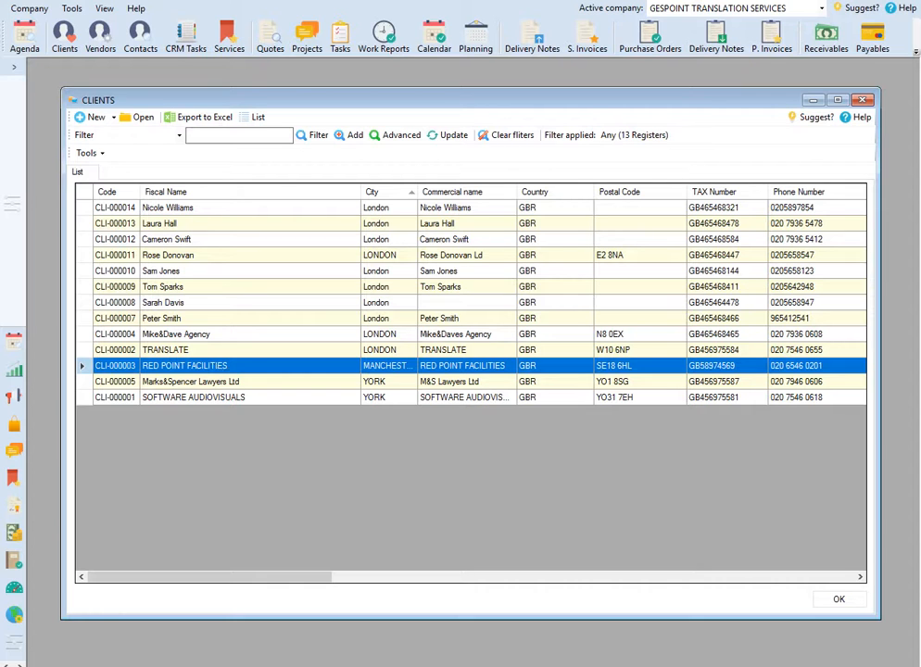
Step: Open the RED POINT FACILITIES client record and its quotes list
double_click(216, 368)
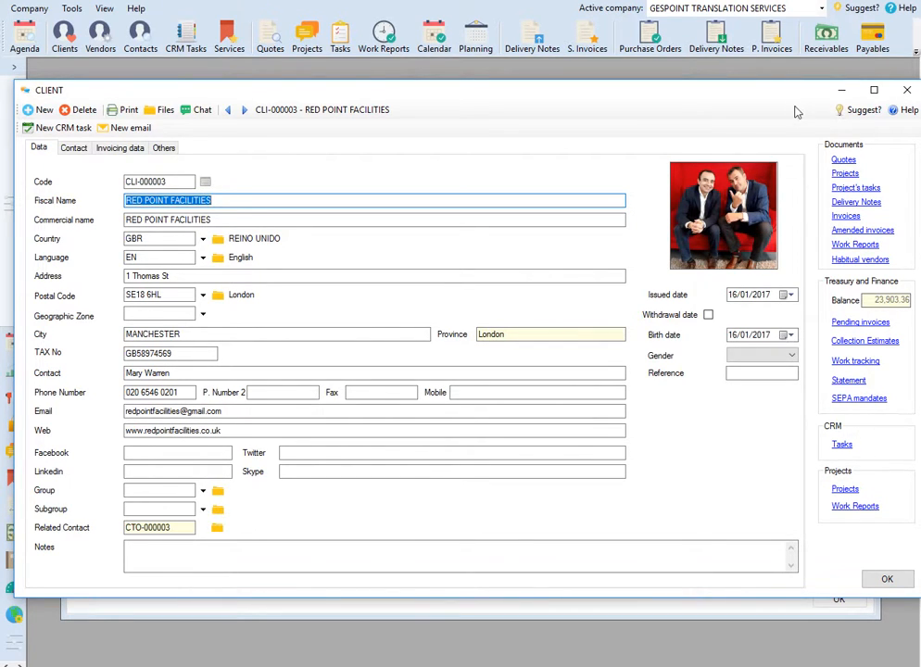
drag(771, 96, 754, 91)
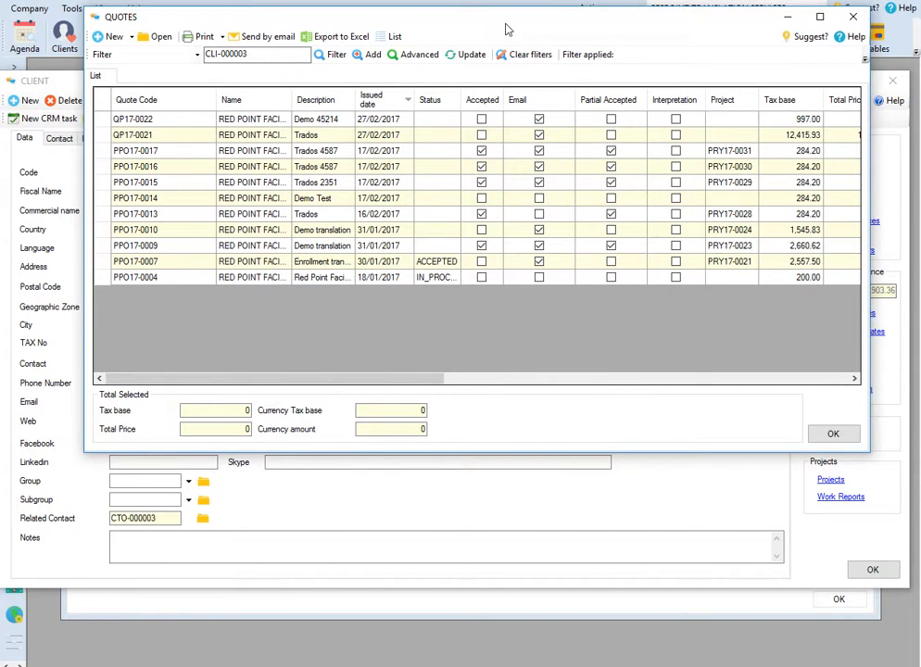
Step: Review the client's quotes sorted by status and close the quotes list
right_click(481, 104)
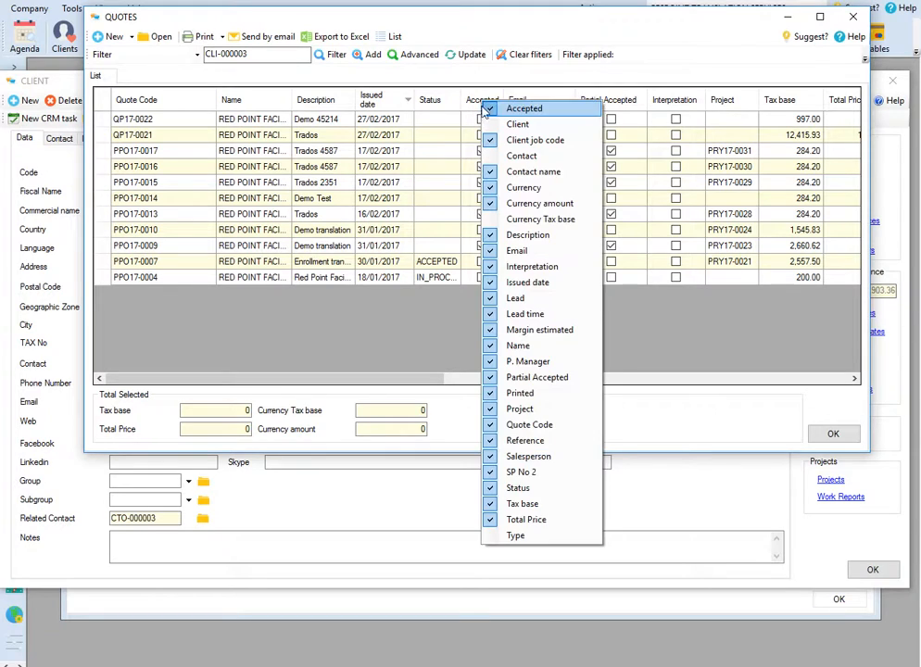
click(435, 105)
right_click(487, 122)
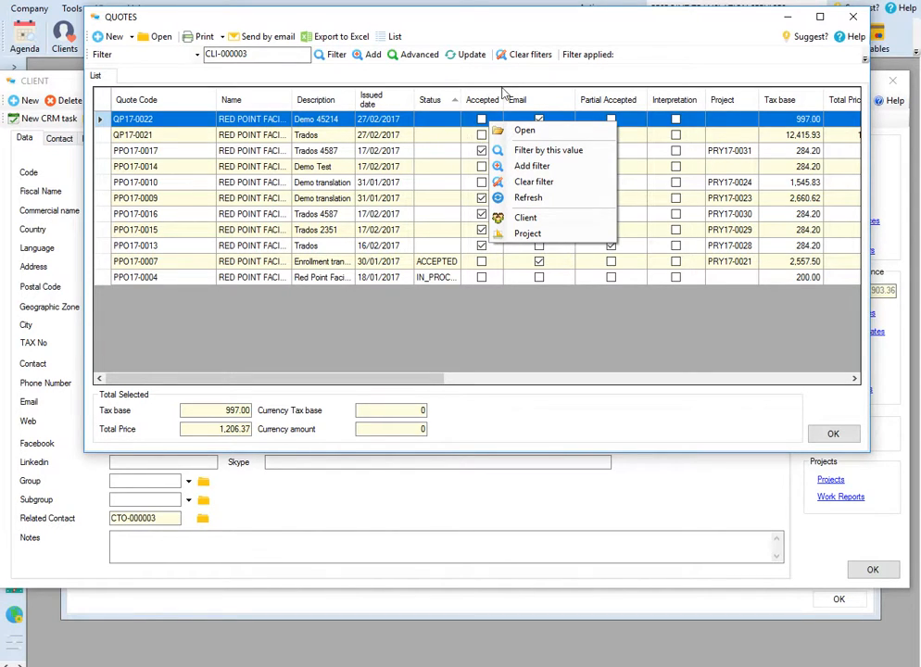
click(501, 58)
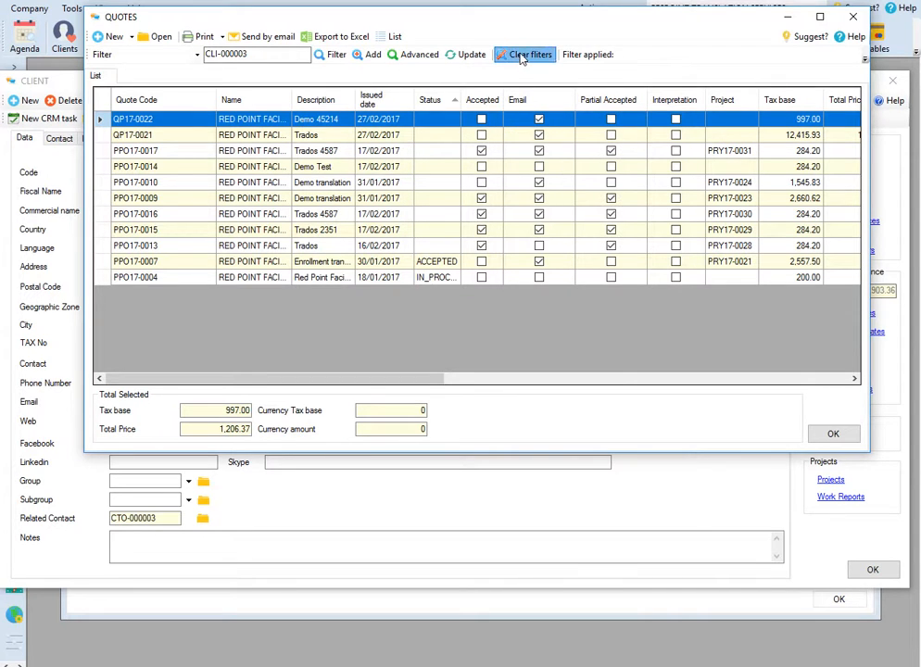
click(853, 16)
Step: Check the client's projects and CRM tasks from the client record, closing each list after viewing it
click(833, 166)
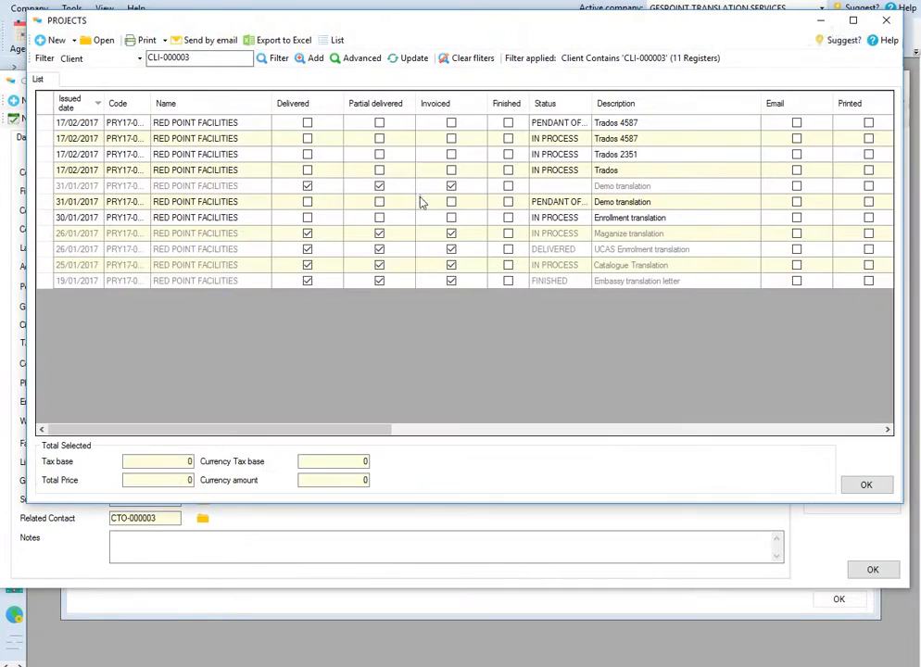
click(884, 20)
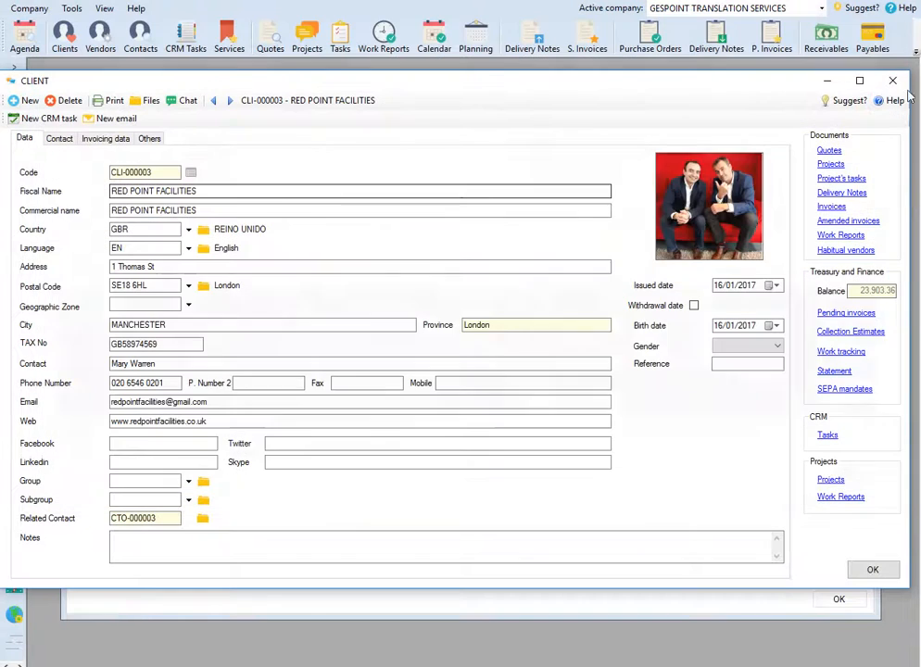
click(829, 437)
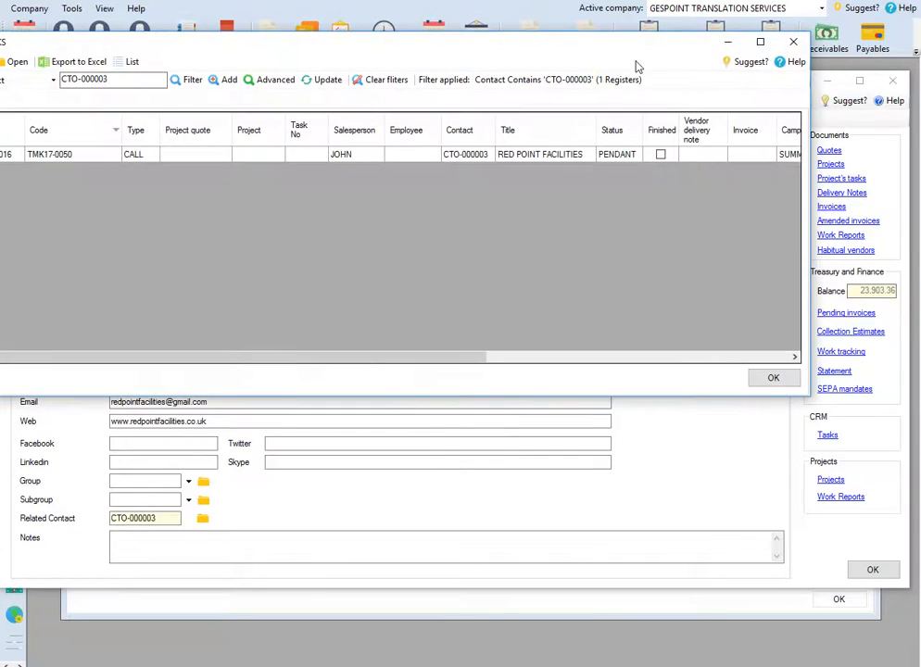
click(856, 36)
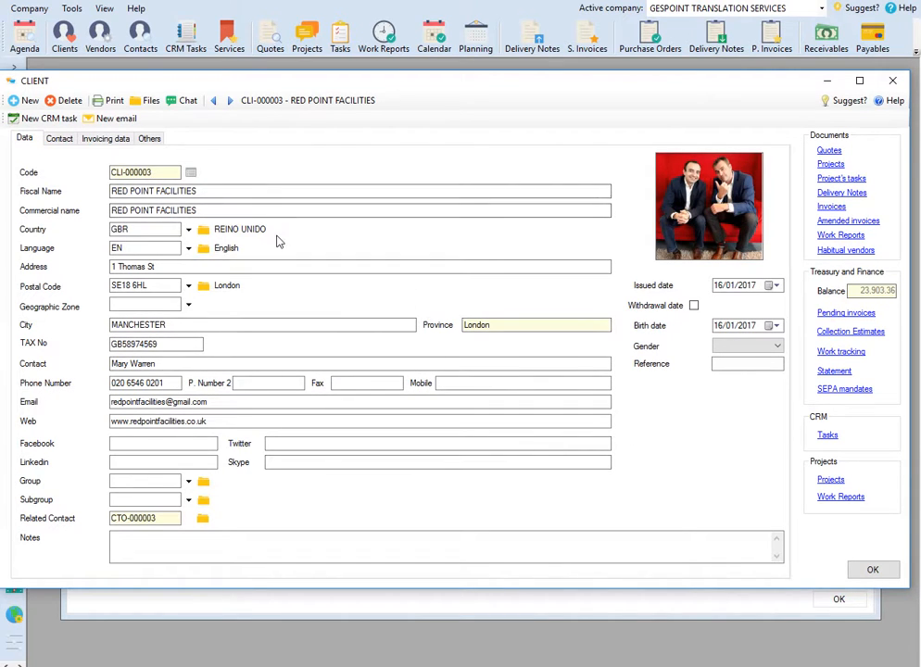
Step: Add a new person contact to RED POINT FACILITIES, enter the contact's name, and check its own contacts list
click(61, 138)
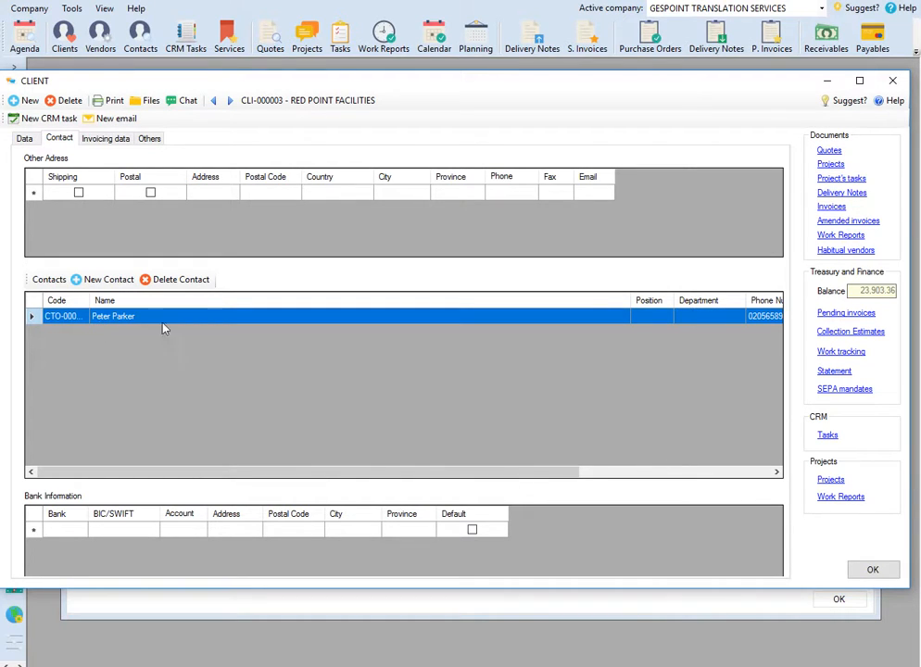
click(91, 286)
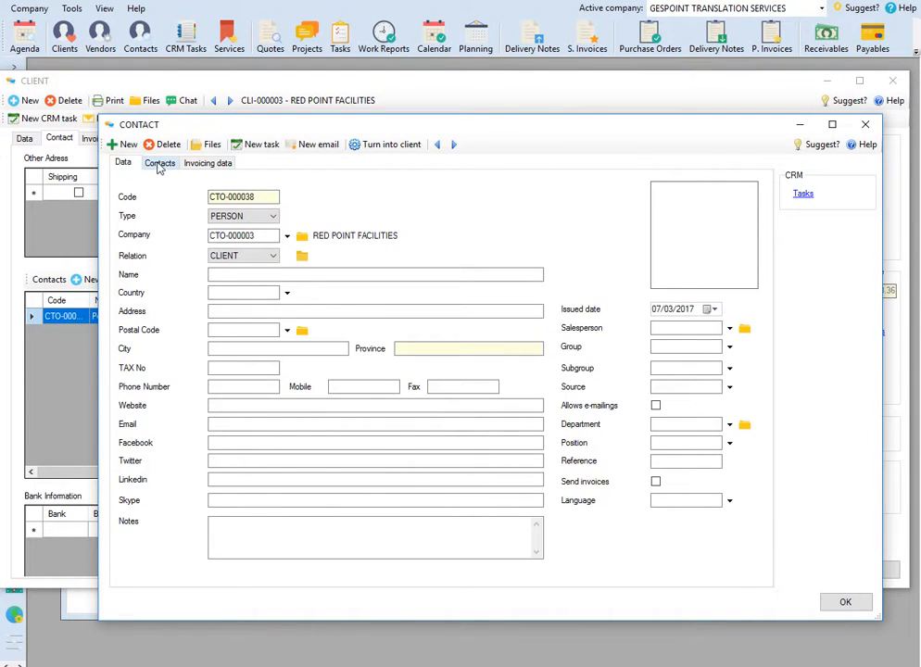
click(230, 273)
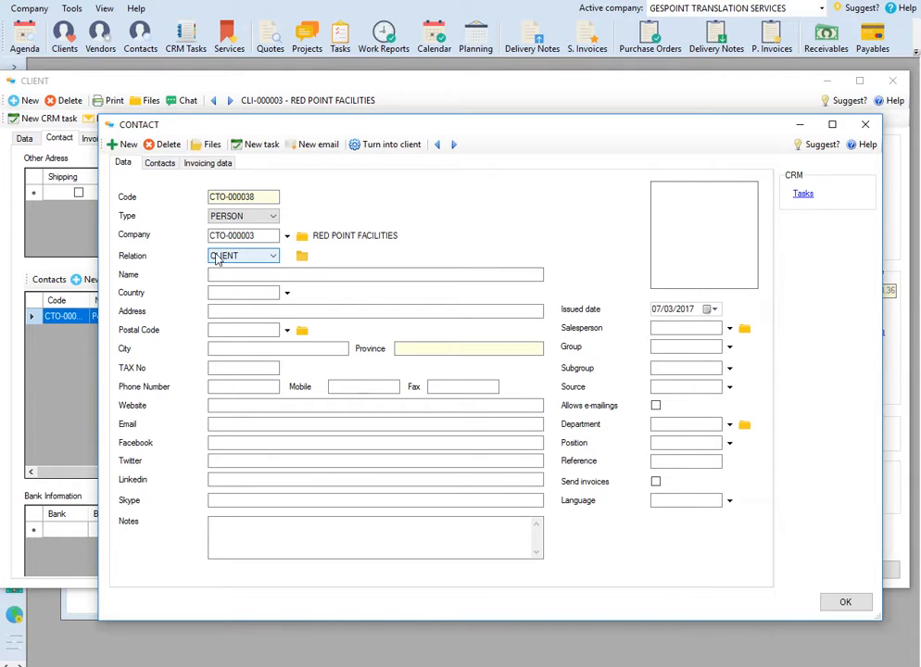
text(peter)
click(160, 162)
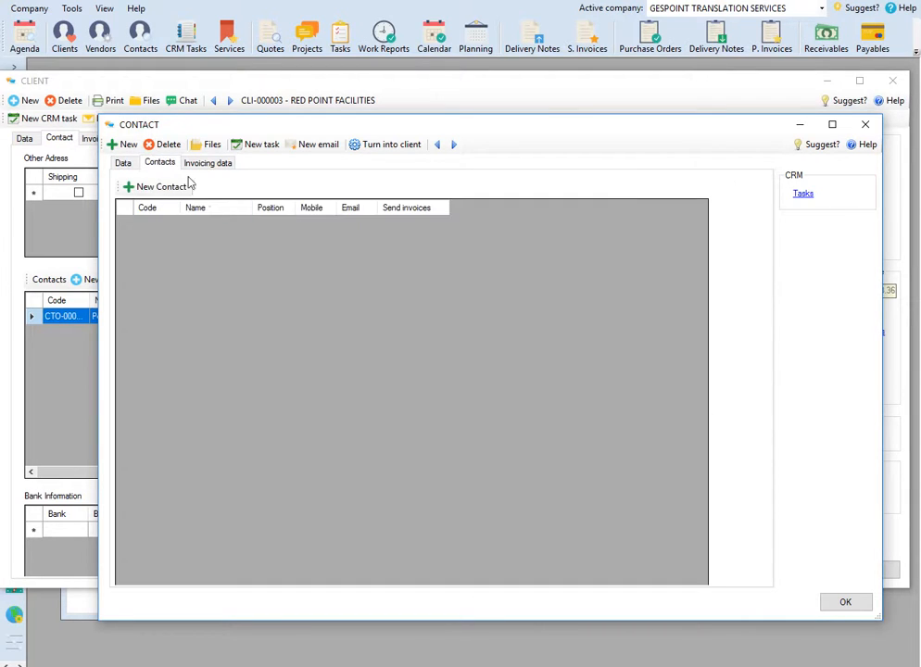
click(124, 162)
Step: Delete the newly added contact and confirm the deletion
click(164, 143)
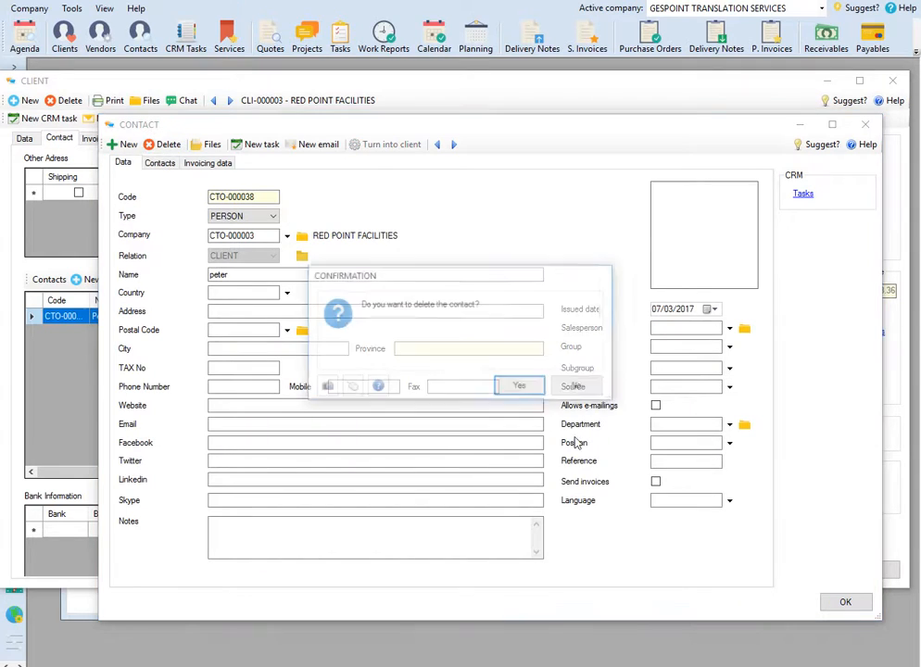
click(521, 386)
click(561, 386)
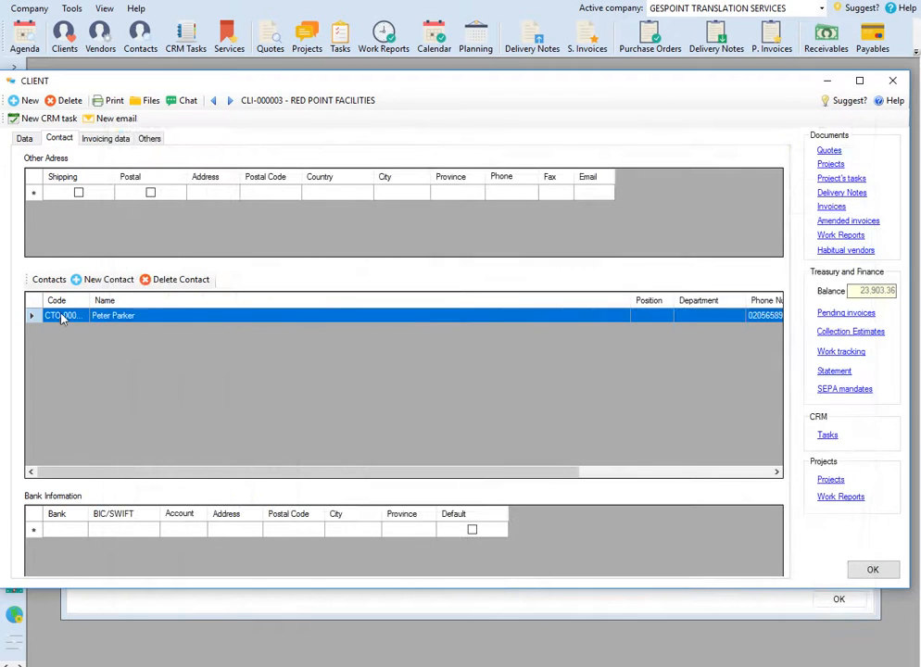
Step: View the record of the client's existing contact, including its linked company and relation, and close it
double_click(151, 320)
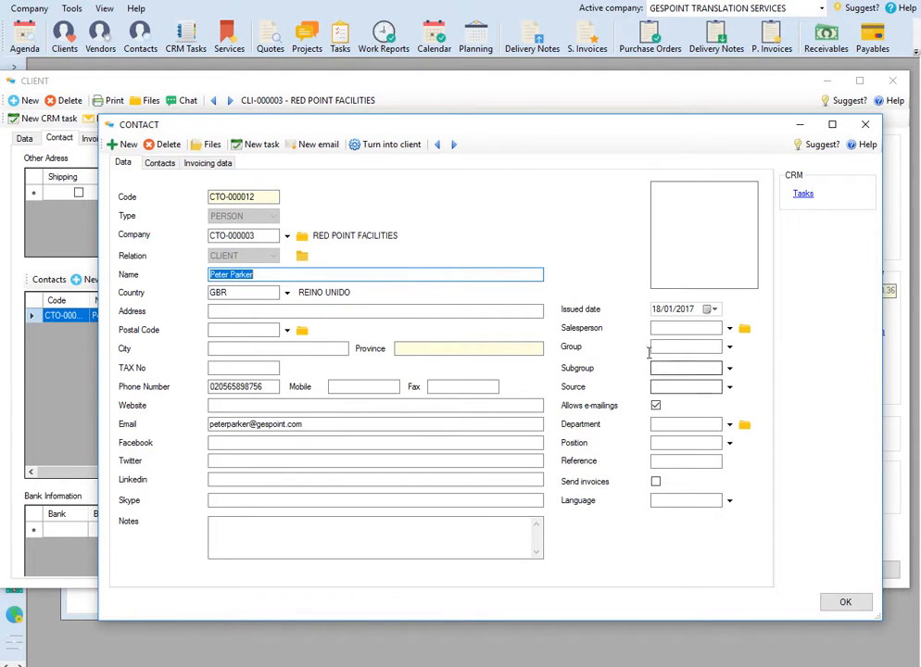
click(866, 125)
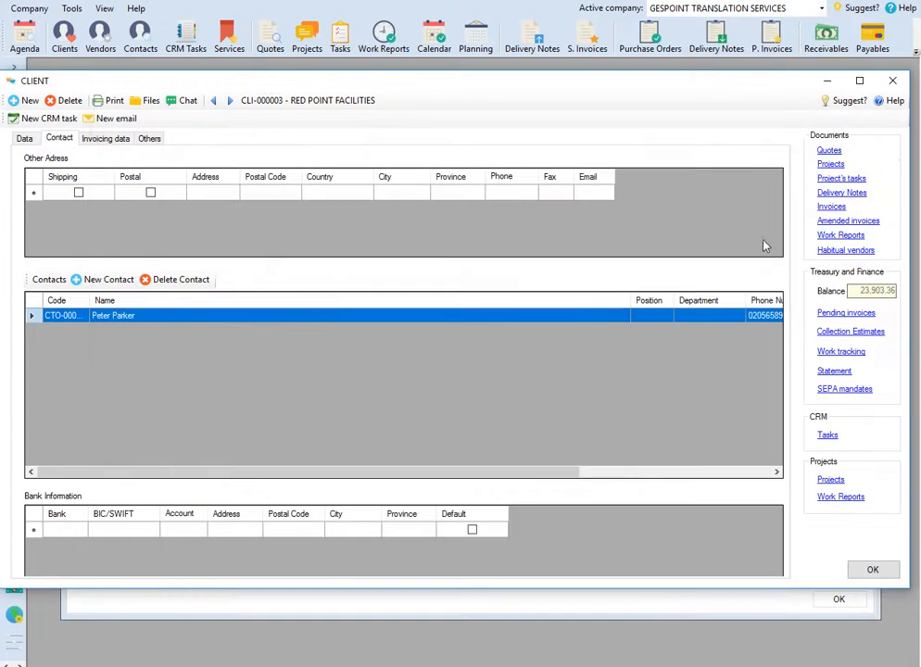
double_click(613, 316)
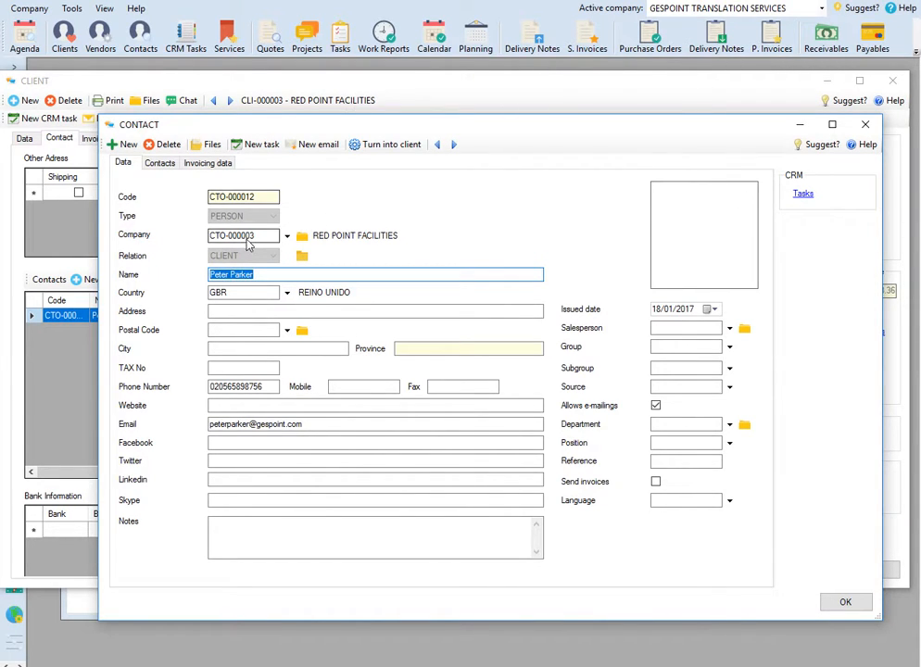
click(865, 126)
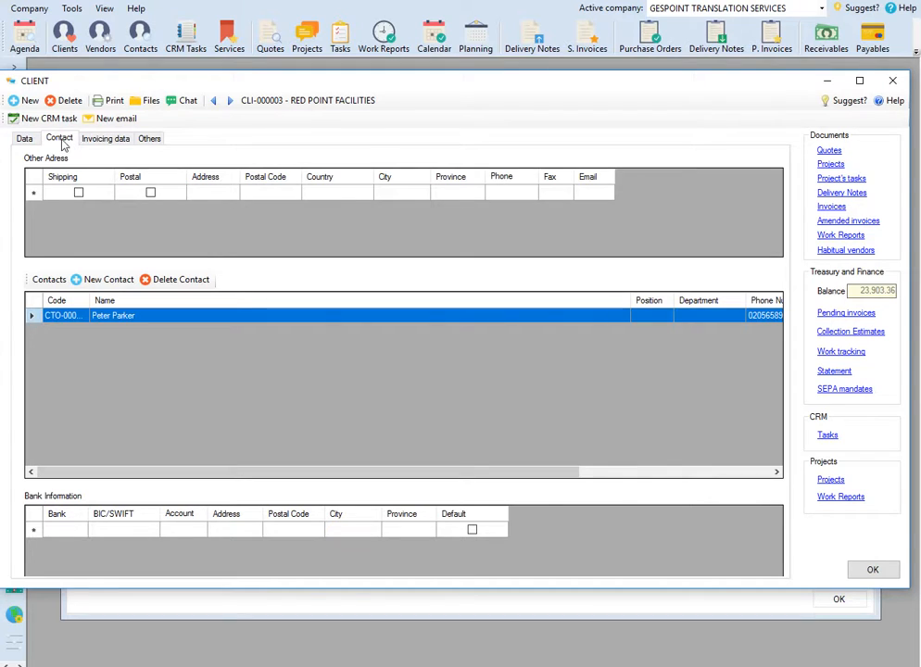
Step: Review the client's invoicing data and the available VAT group options, leaving the VAT group as it is
click(107, 139)
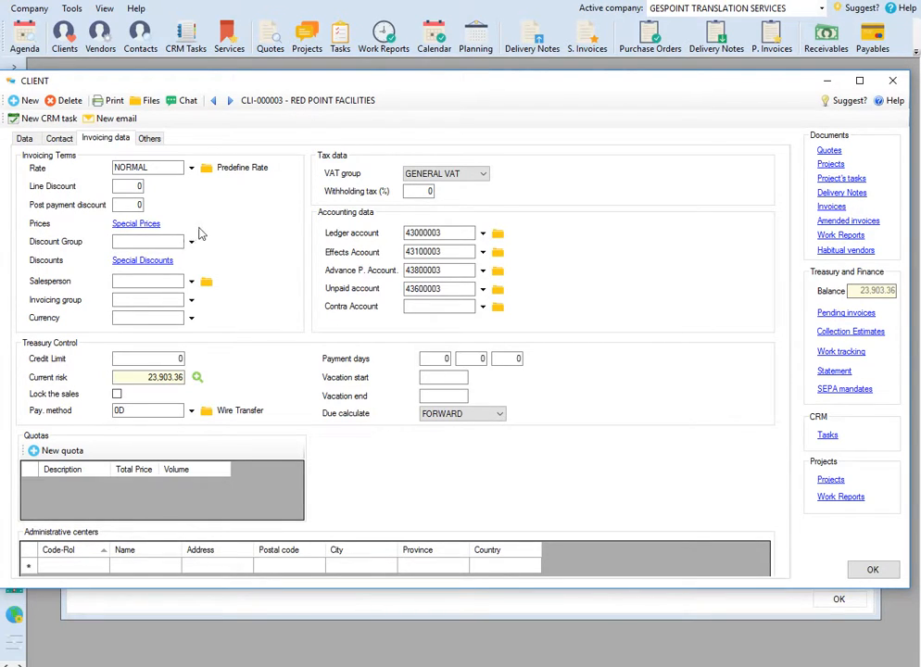
click(459, 174)
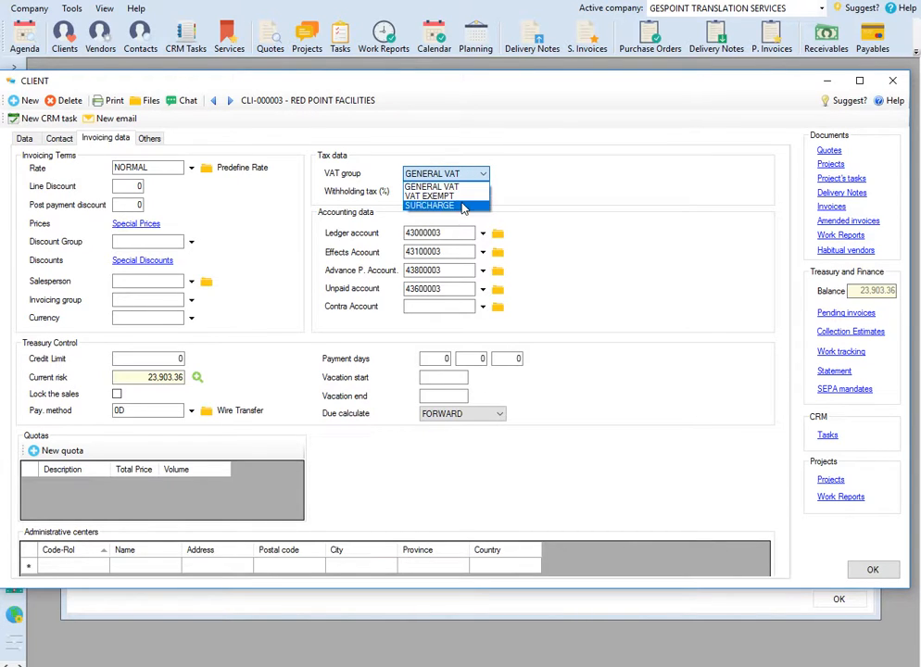
click(511, 173)
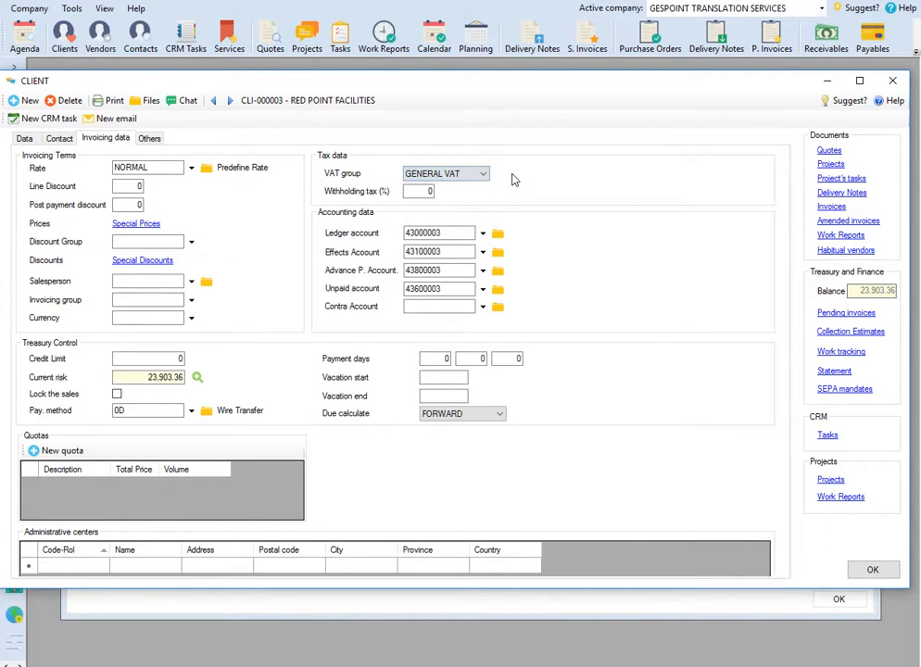
Step: Examine the client's special prices per service and language pair, check the currency options, and close the price list
click(150, 224)
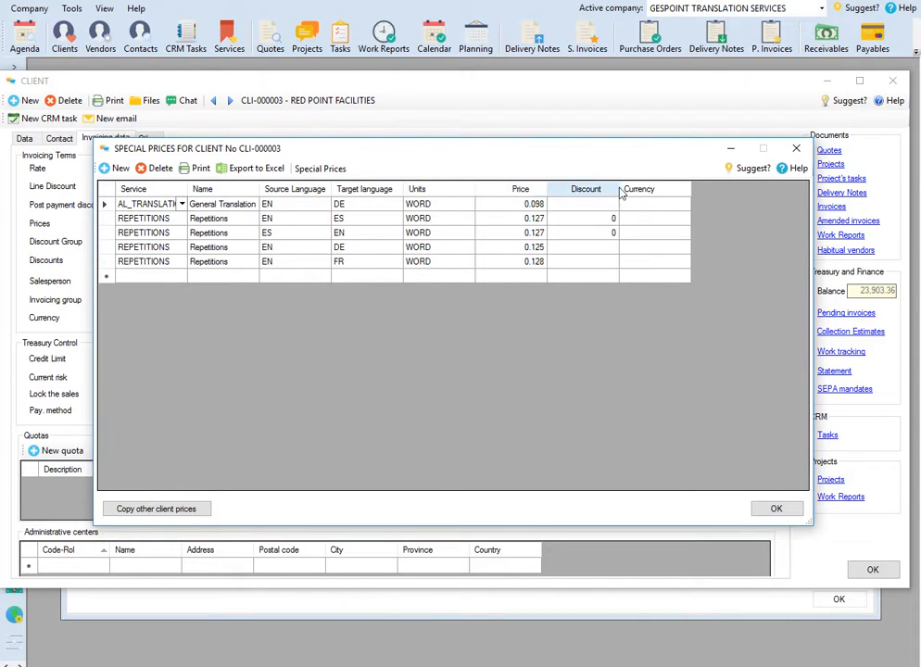
click(669, 205)
click(685, 205)
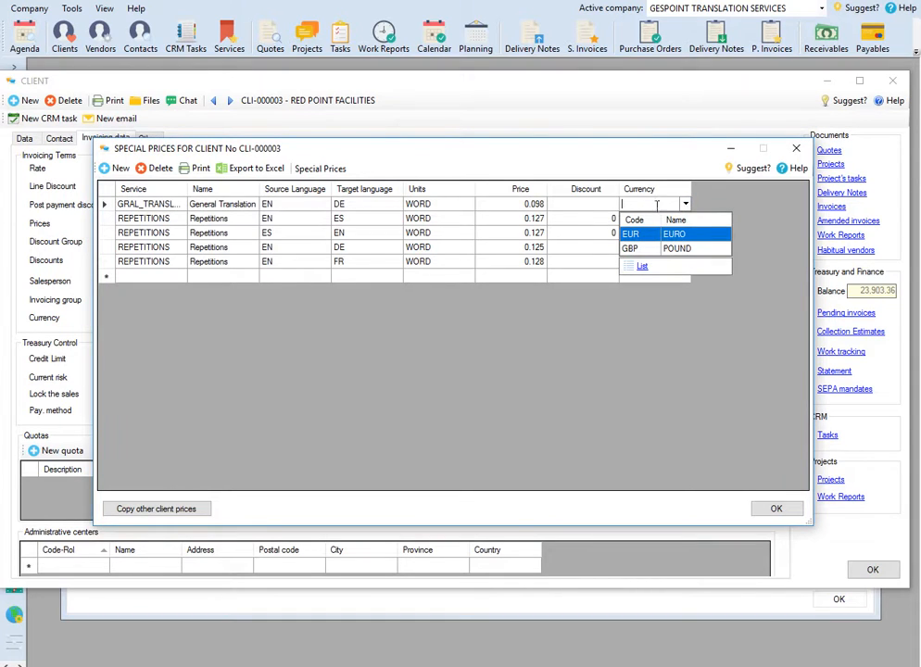
click(796, 148)
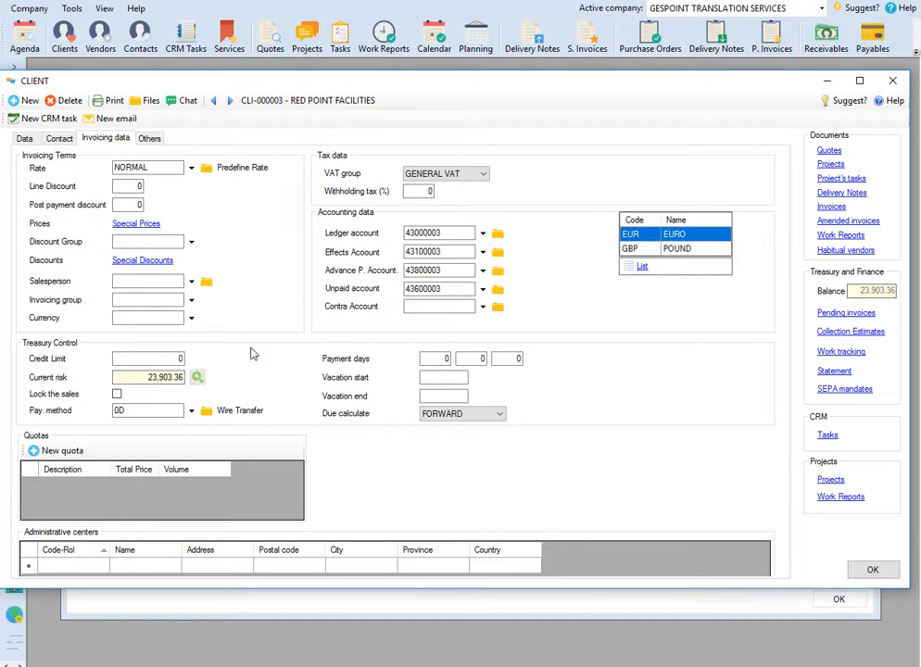
Step: View the breakdown of the client's current risk and close it, dismissing the leftover currency list
click(197, 376)
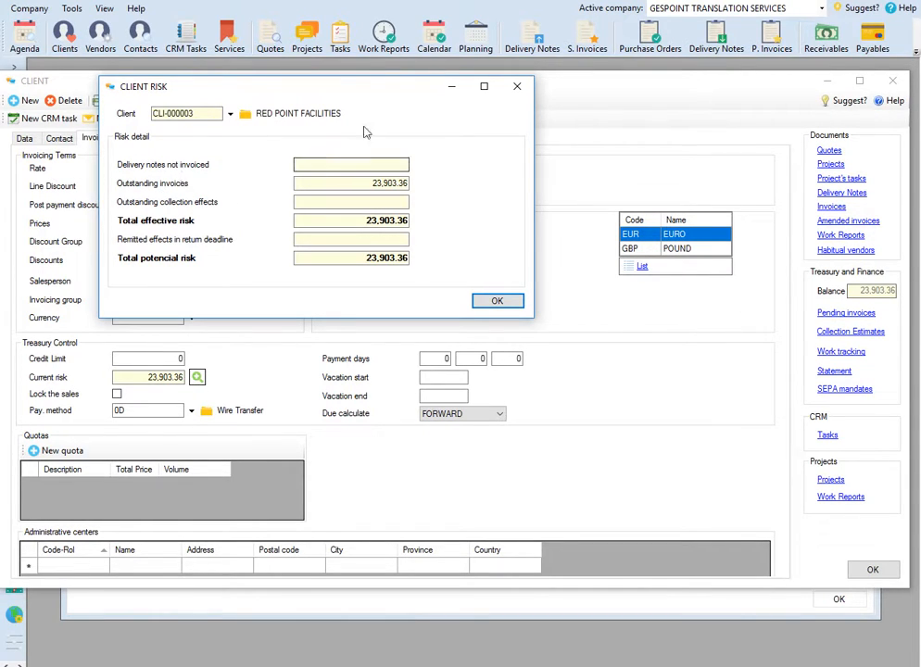
click(516, 87)
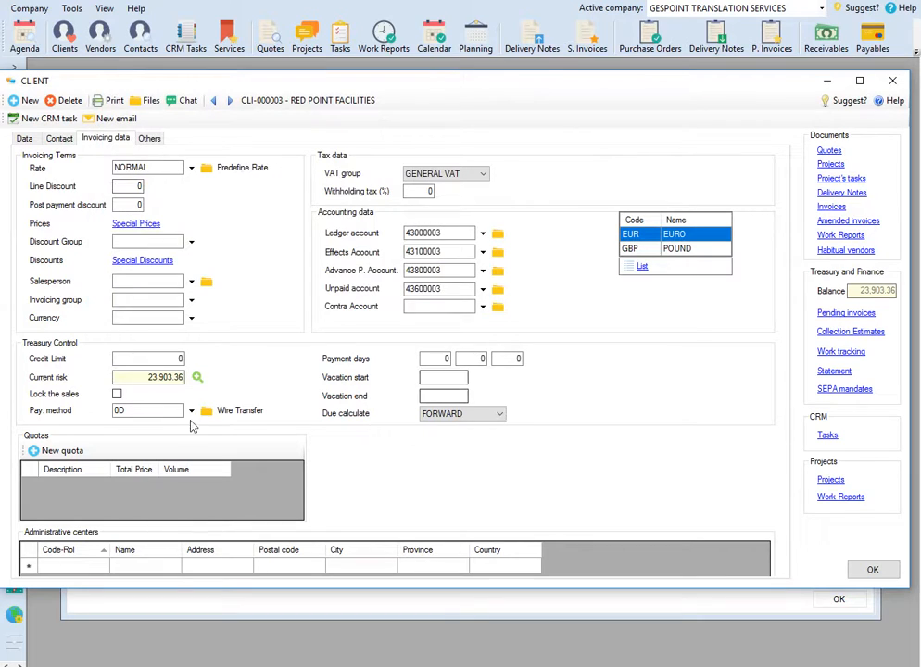
click(655, 238)
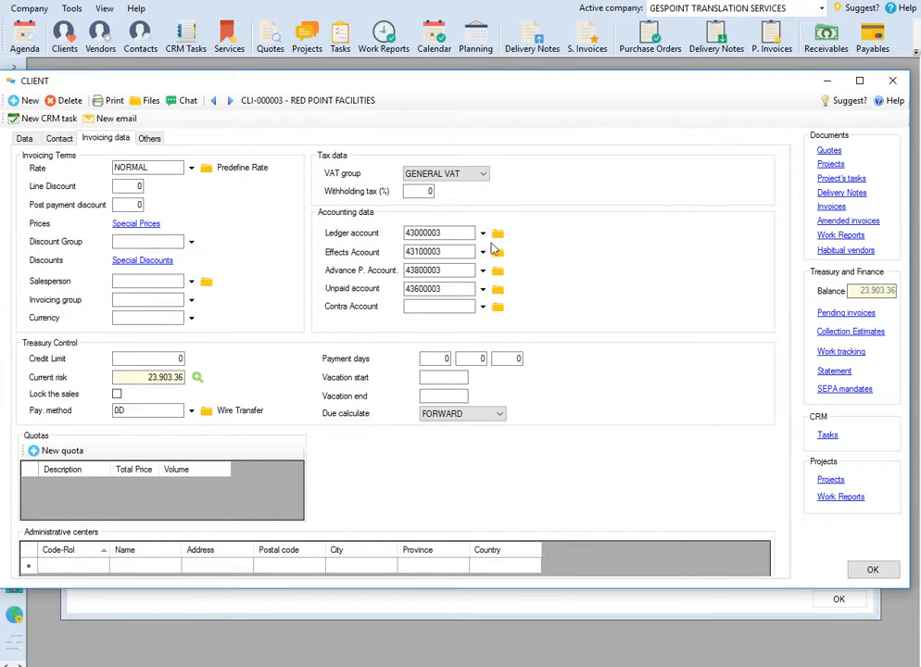
Step: Review the client's alarm settings for quotes, projects, delivery notes and invoices, and return to the general data
click(148, 139)
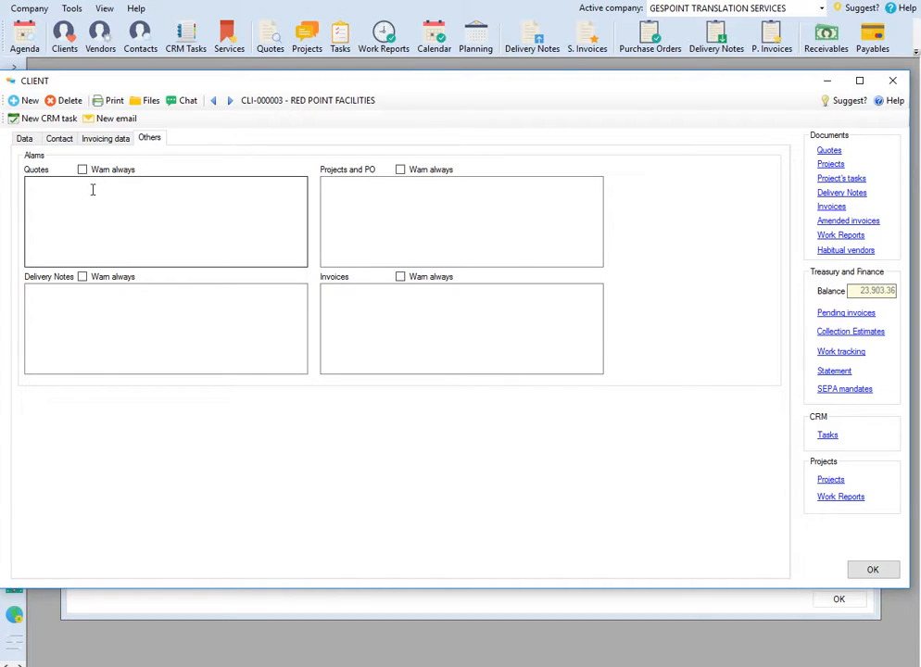
click(26, 138)
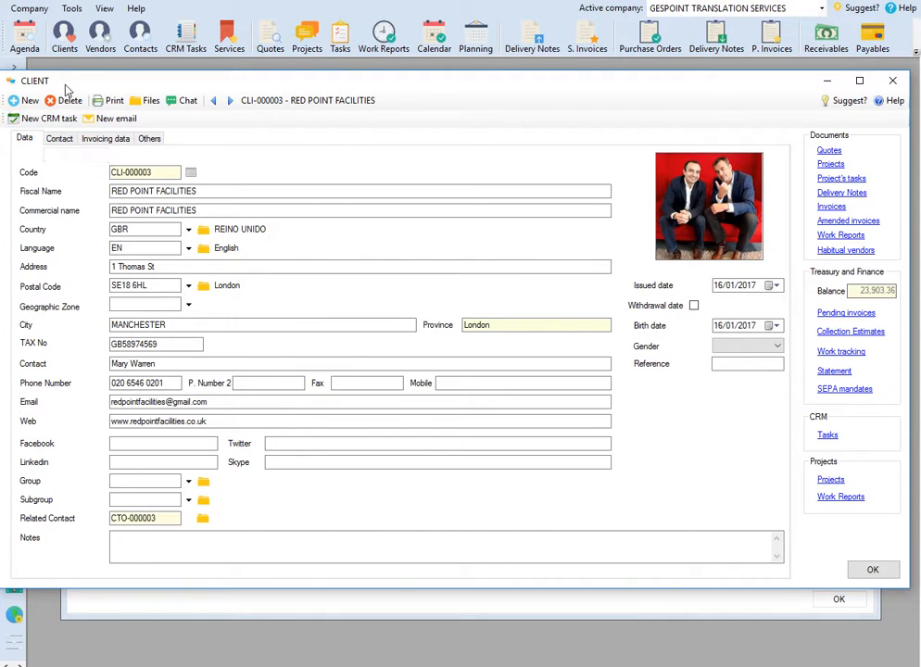
drag(55, 80, 87, 74)
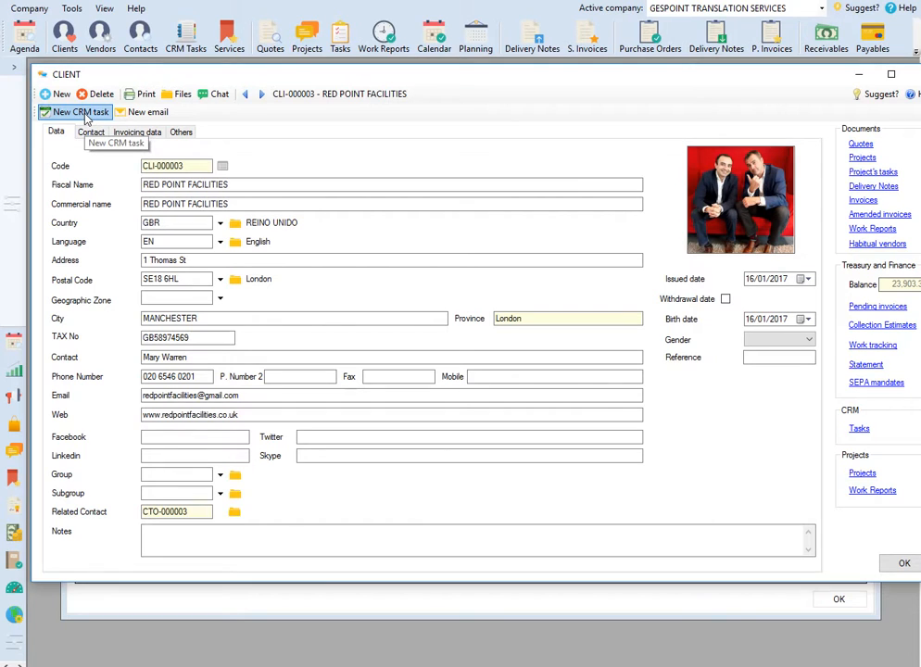
click(15, 68)
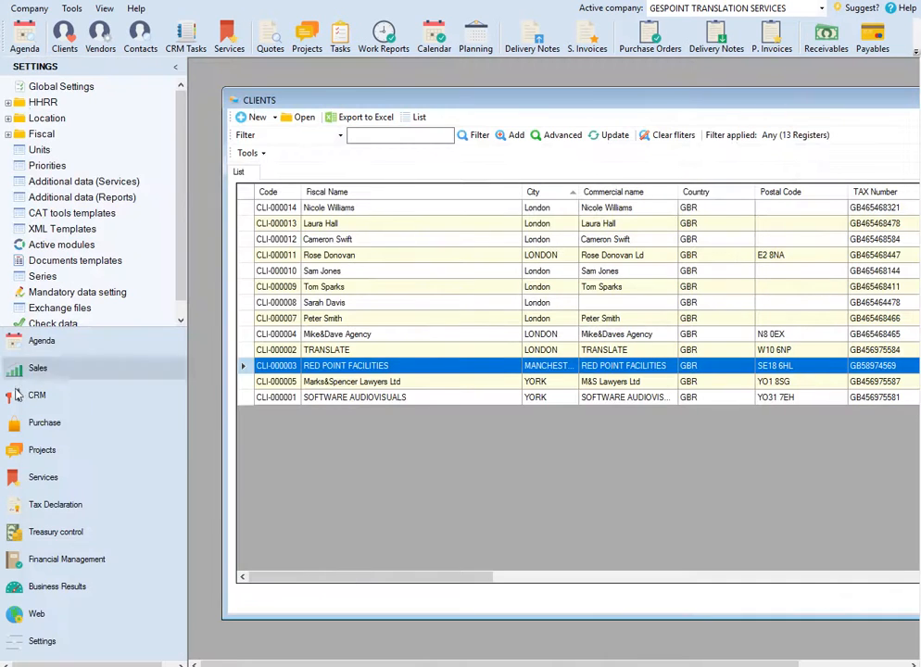
click(174, 67)
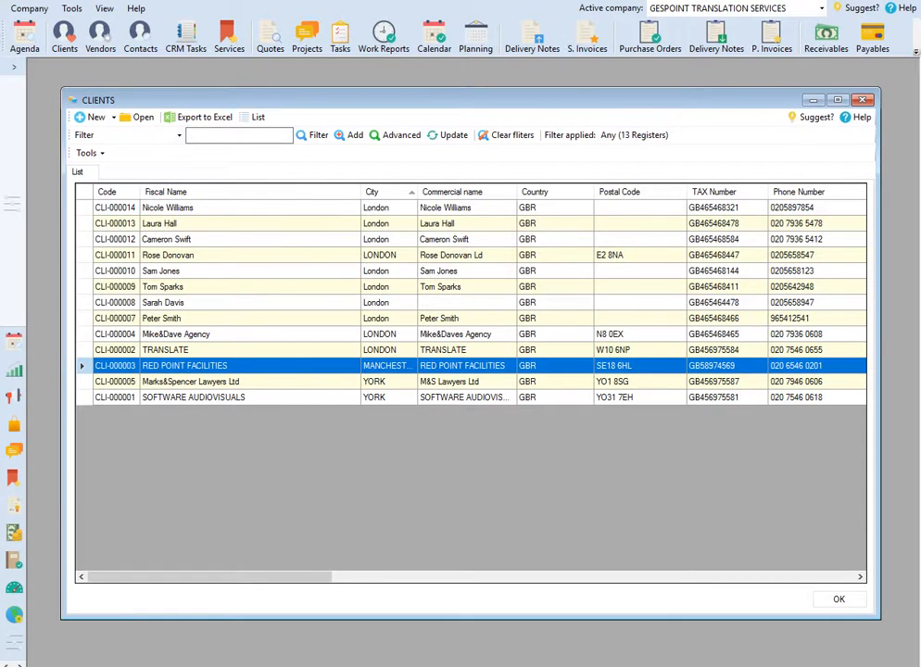
click(312, 638)
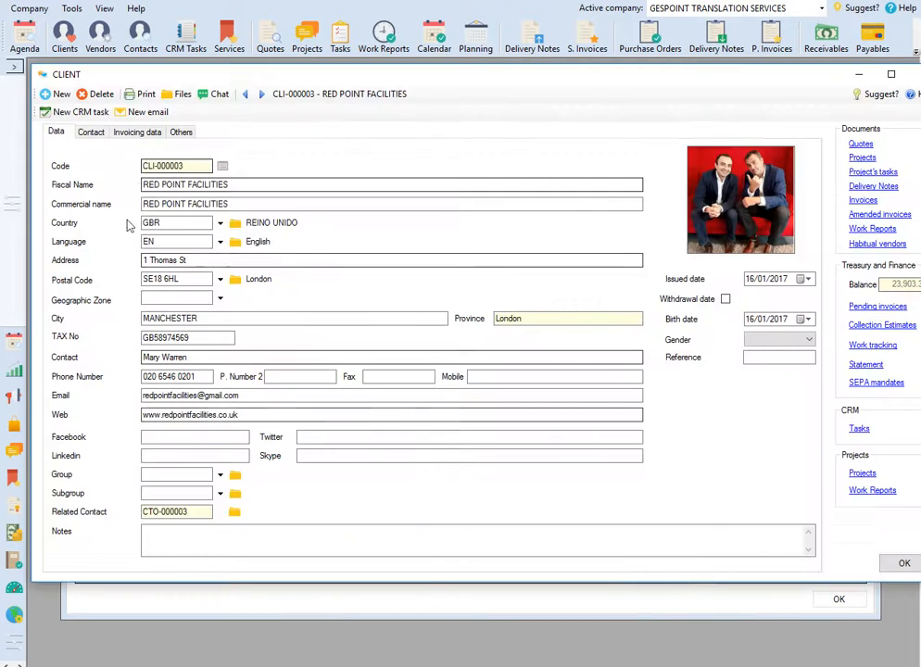
Step: Create a blank CRM task from the RED POINT FACILITIES record, and delete it with confirmation
click(65, 113)
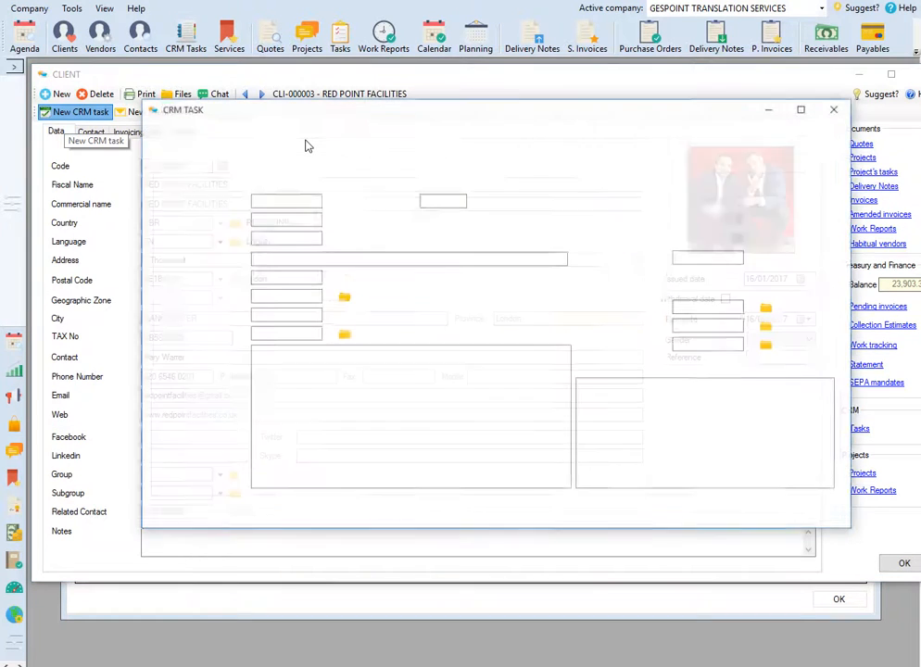
drag(463, 116, 430, 134)
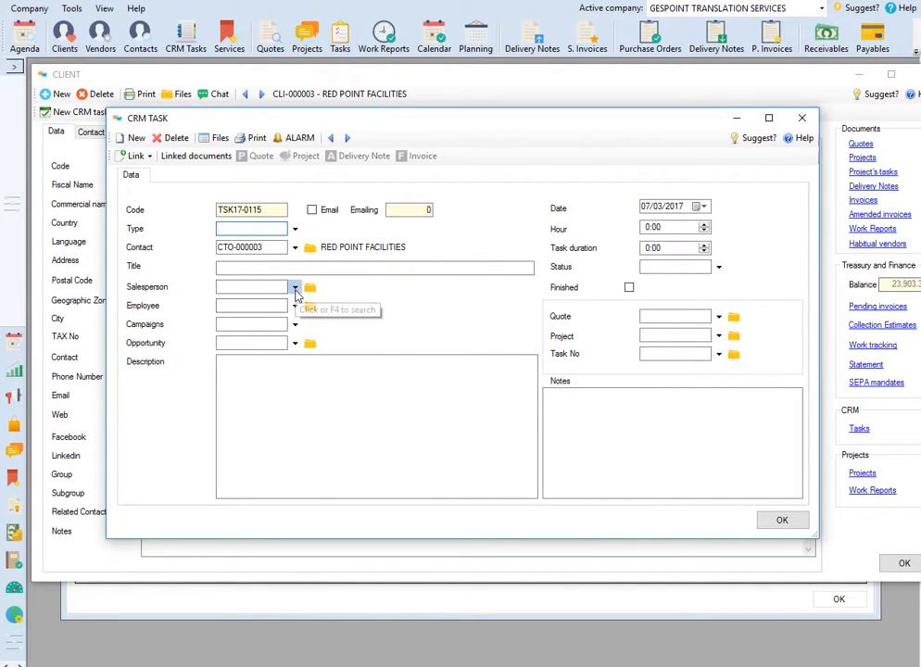
click(170, 137)
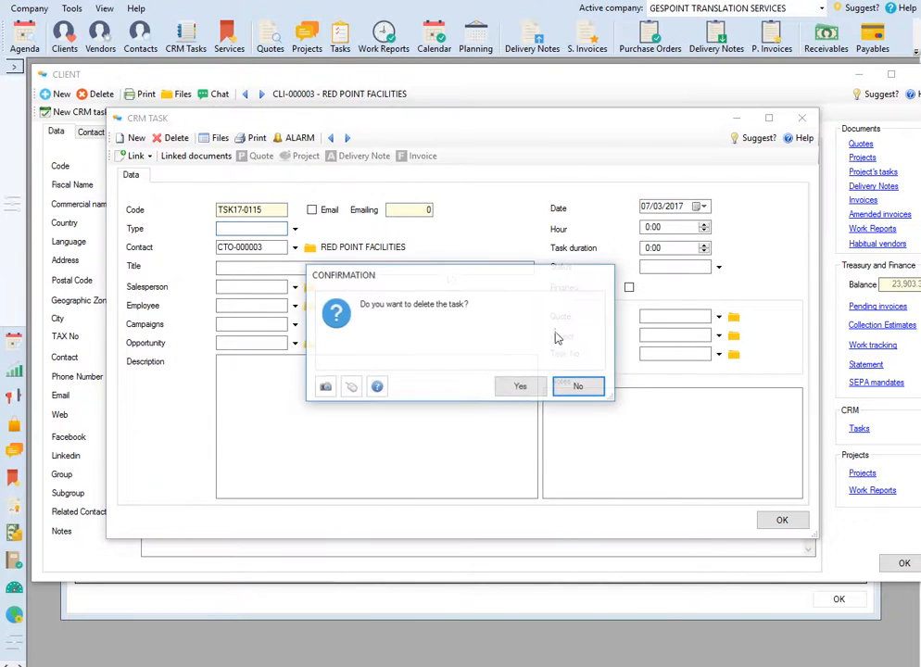
click(520, 388)
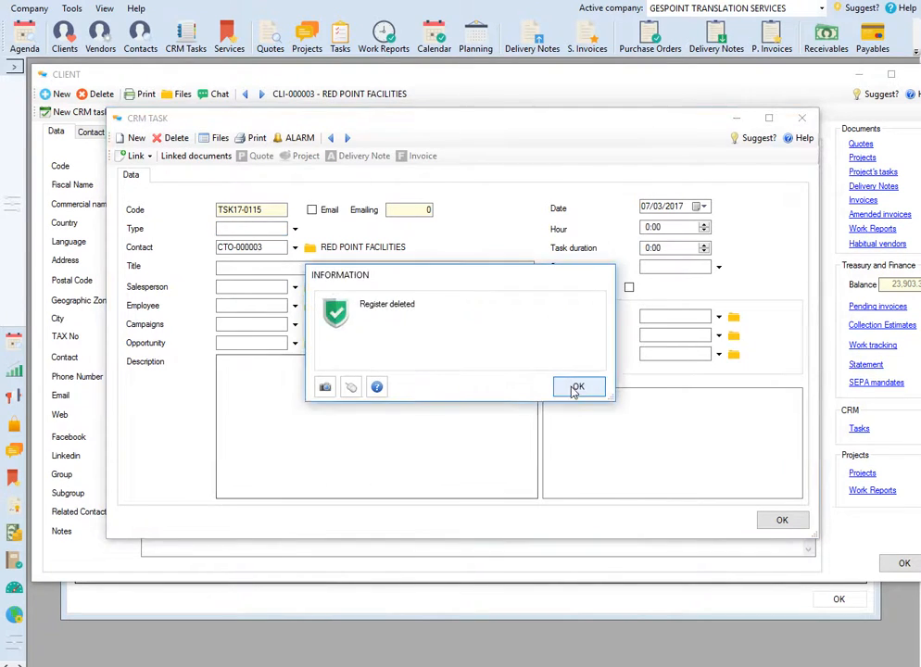
click(575, 387)
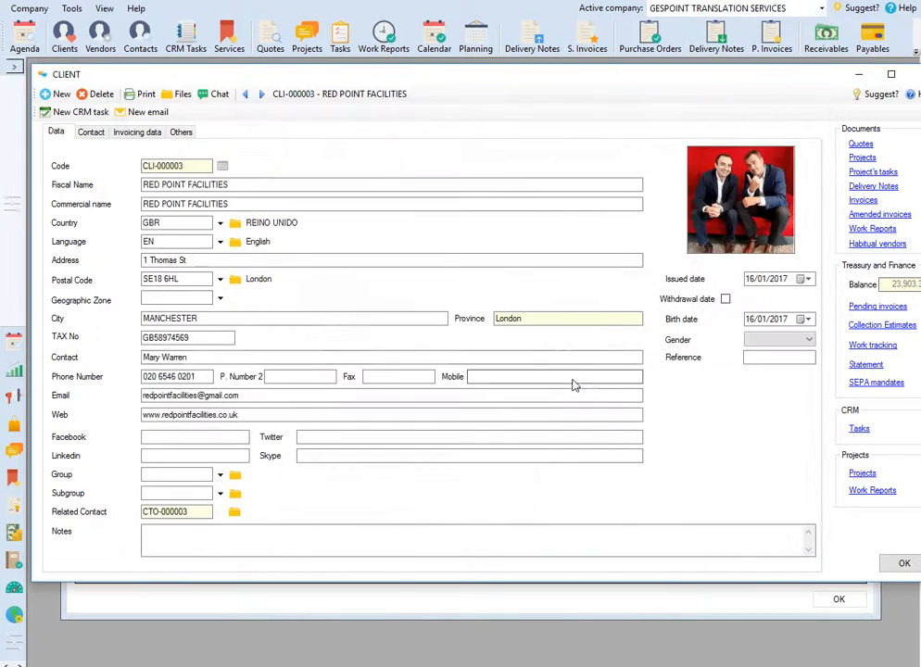
Step: View the new email form addressed to the client and close it without sending
click(160, 114)
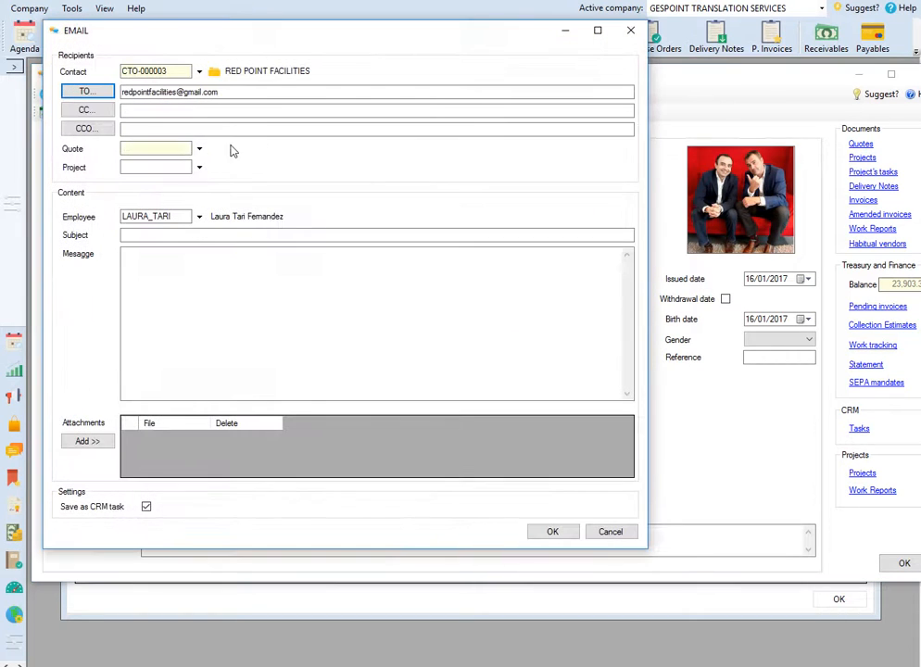
drag(339, 46, 538, 70)
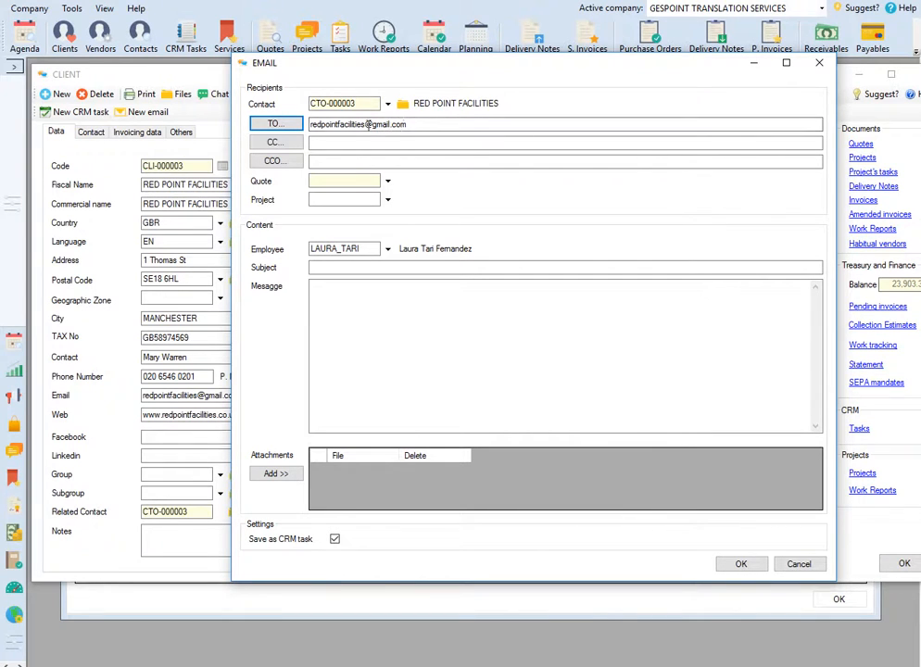
drag(516, 72, 442, 70)
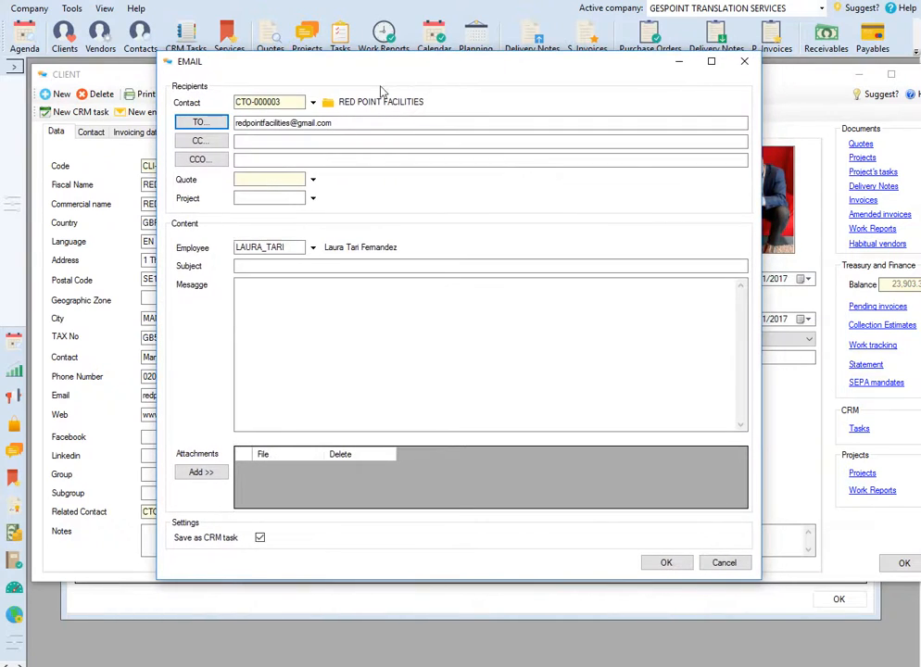
click(745, 63)
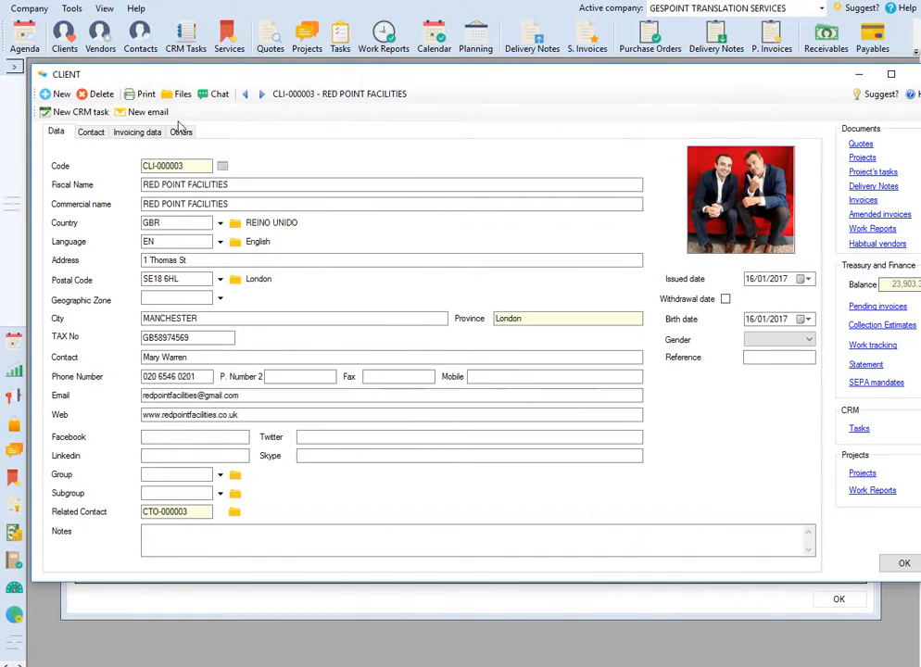